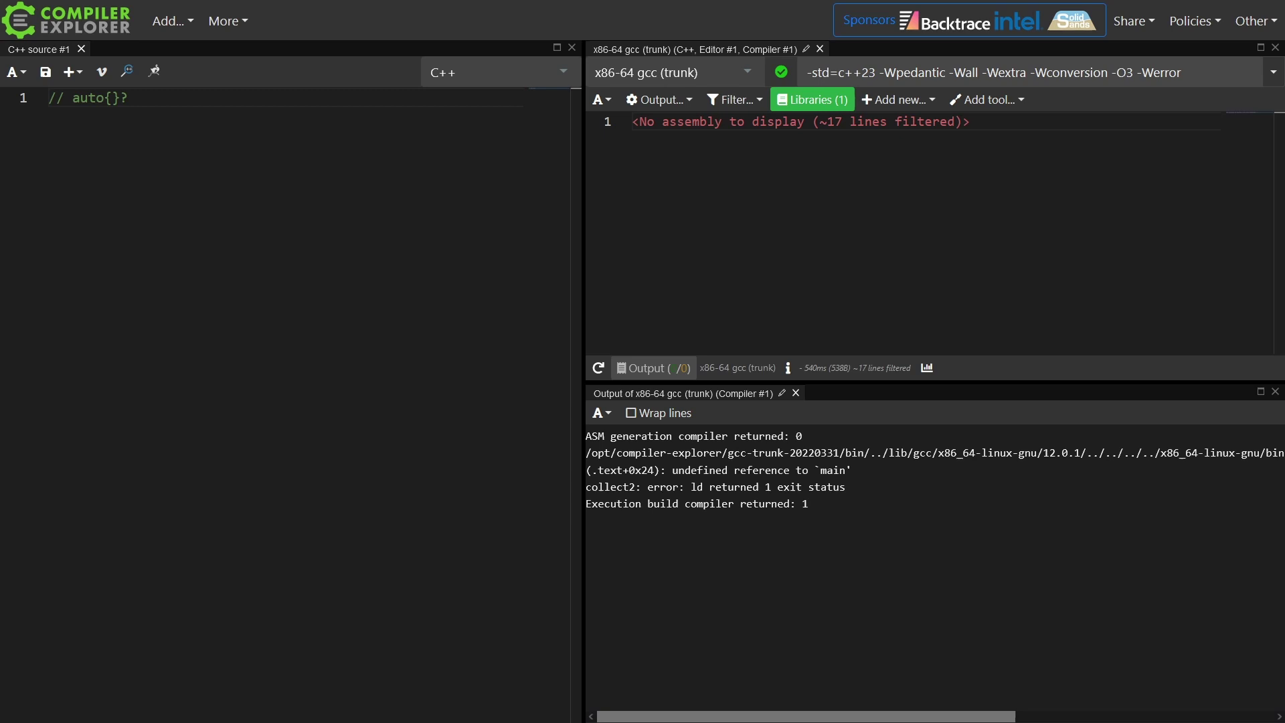
- Below the comment, write main declaring int i = 4 and begin its return statement
left_click(876, 71)
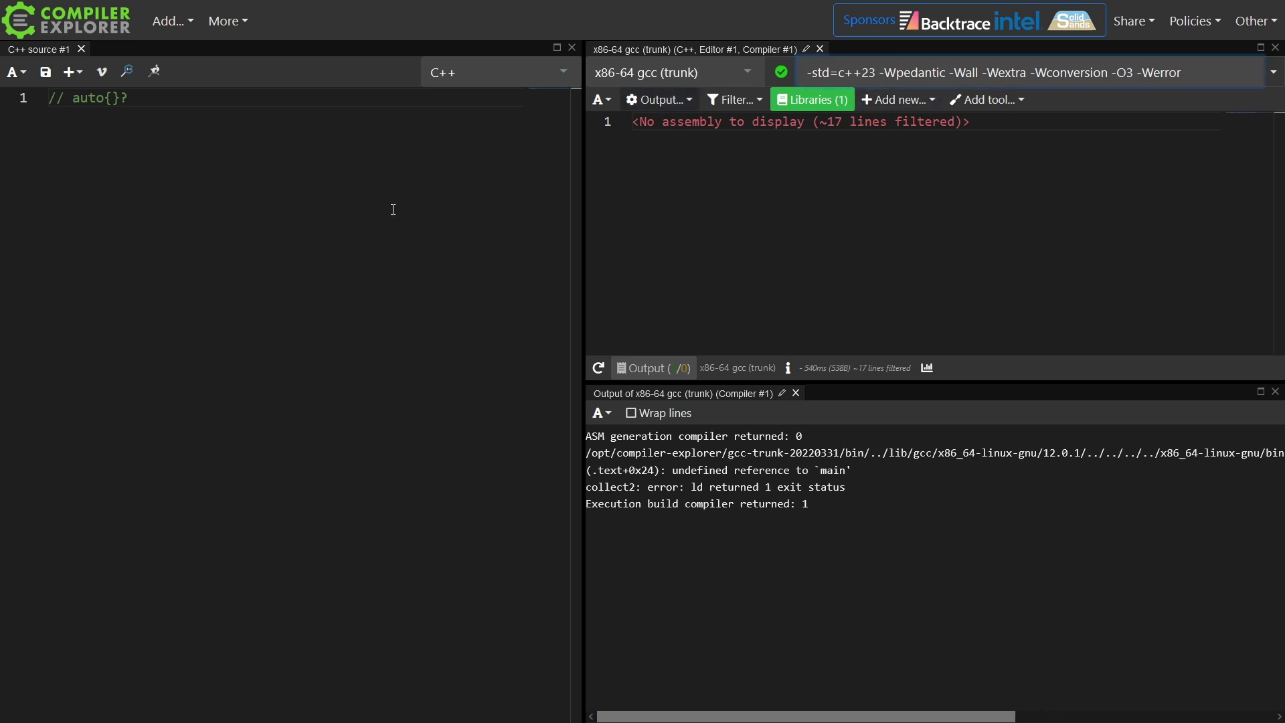
left_click(332, 221)
key("Return")
key("Return")
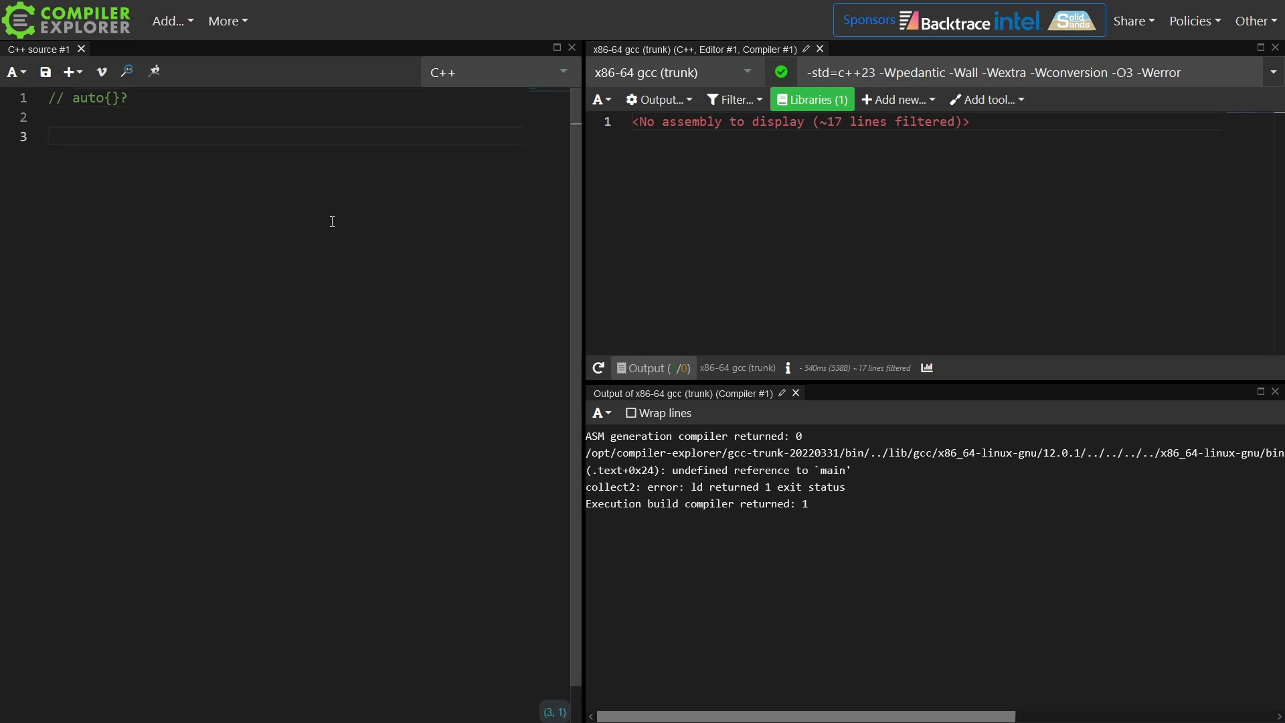
type("int main() {")
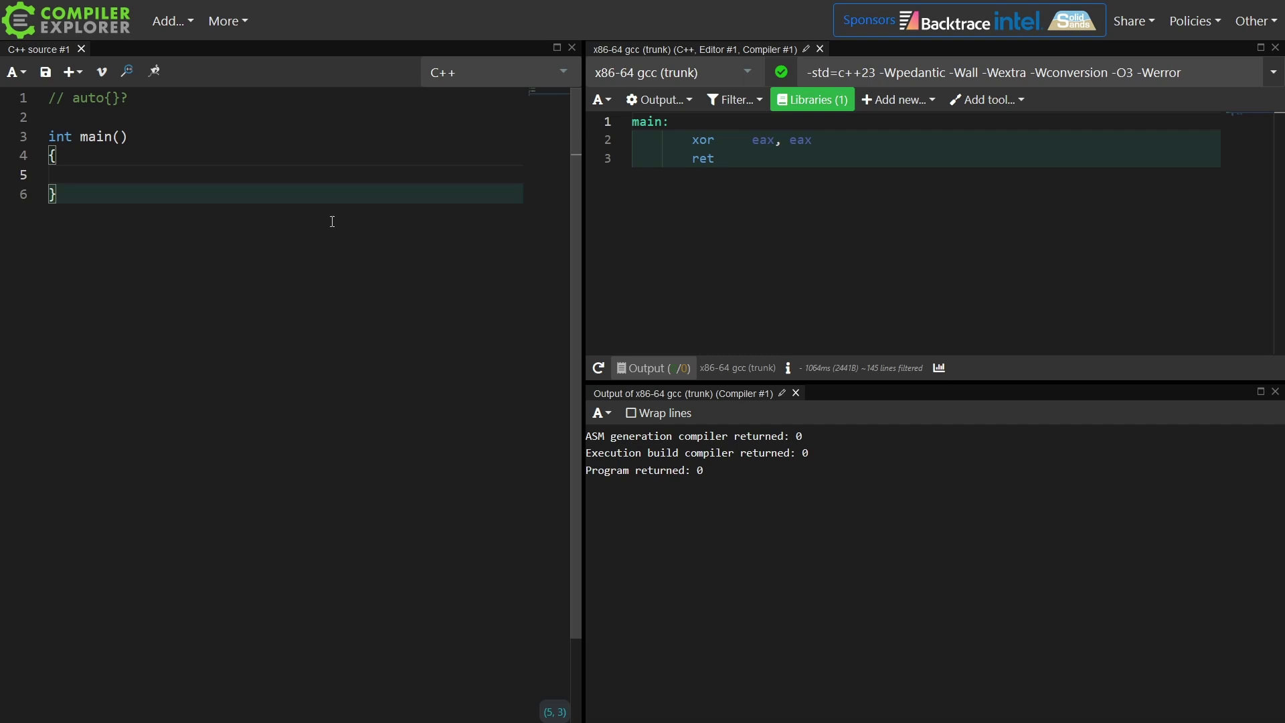
type("int i")
type(" = 4;")
key("Return")
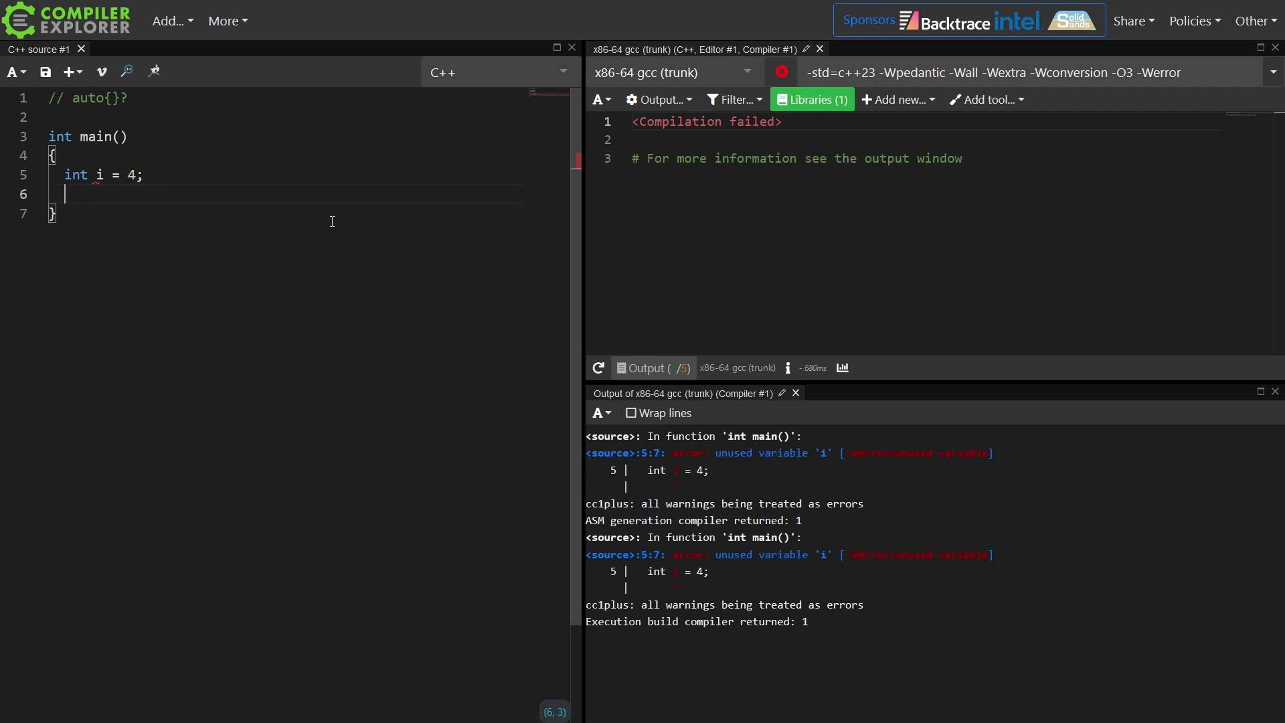
type("return a")
type("uto{i}")
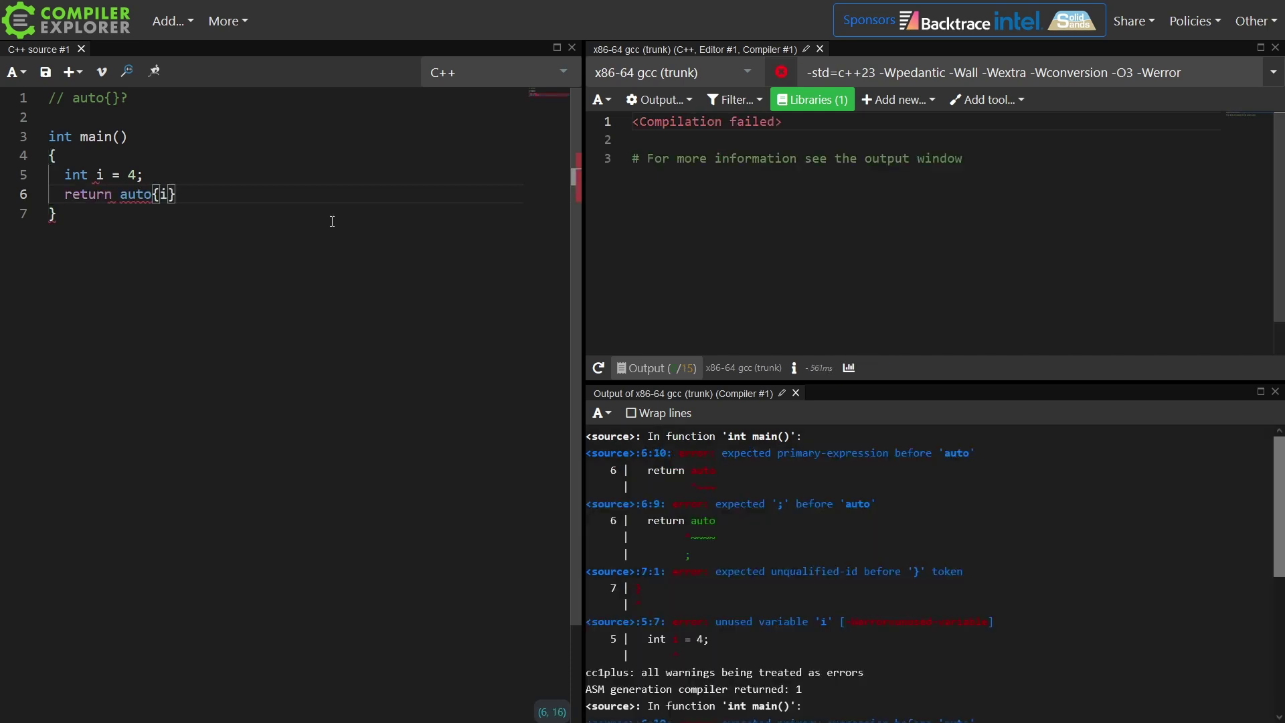
type(";")
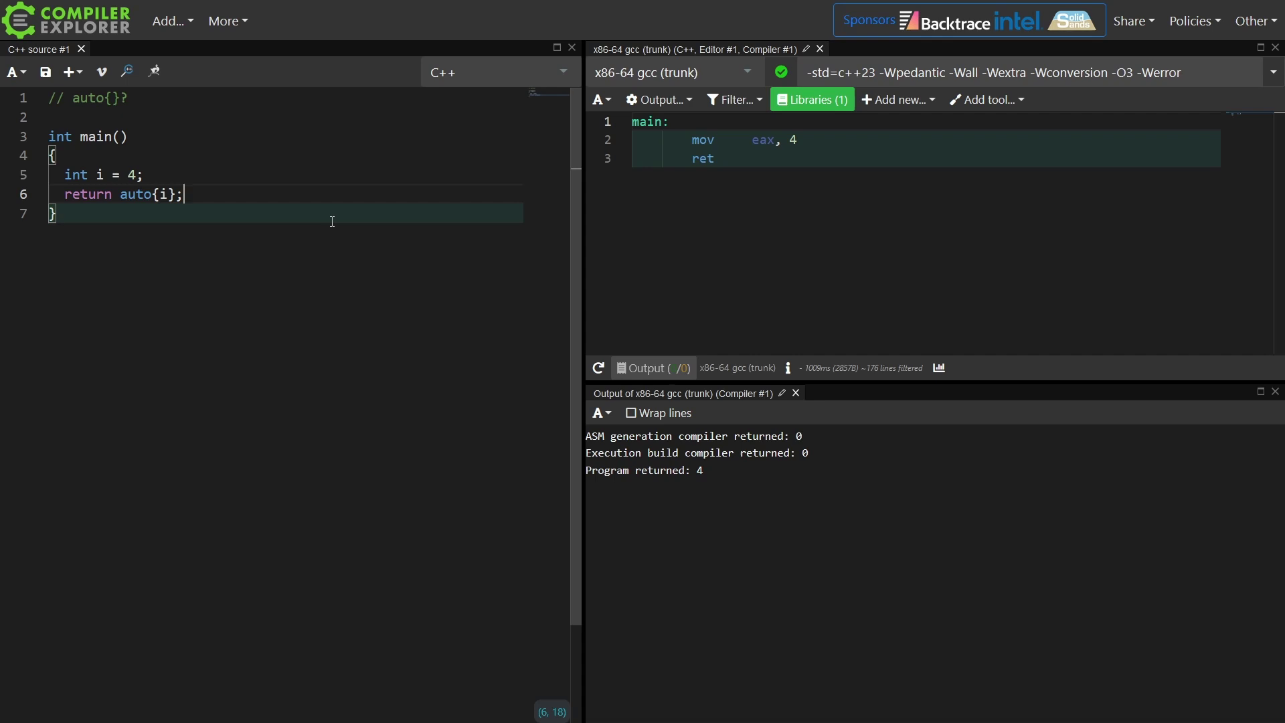
- Insert blank lines above main for the new const auto &something function
left_click_drag(183, 195, 63, 174)
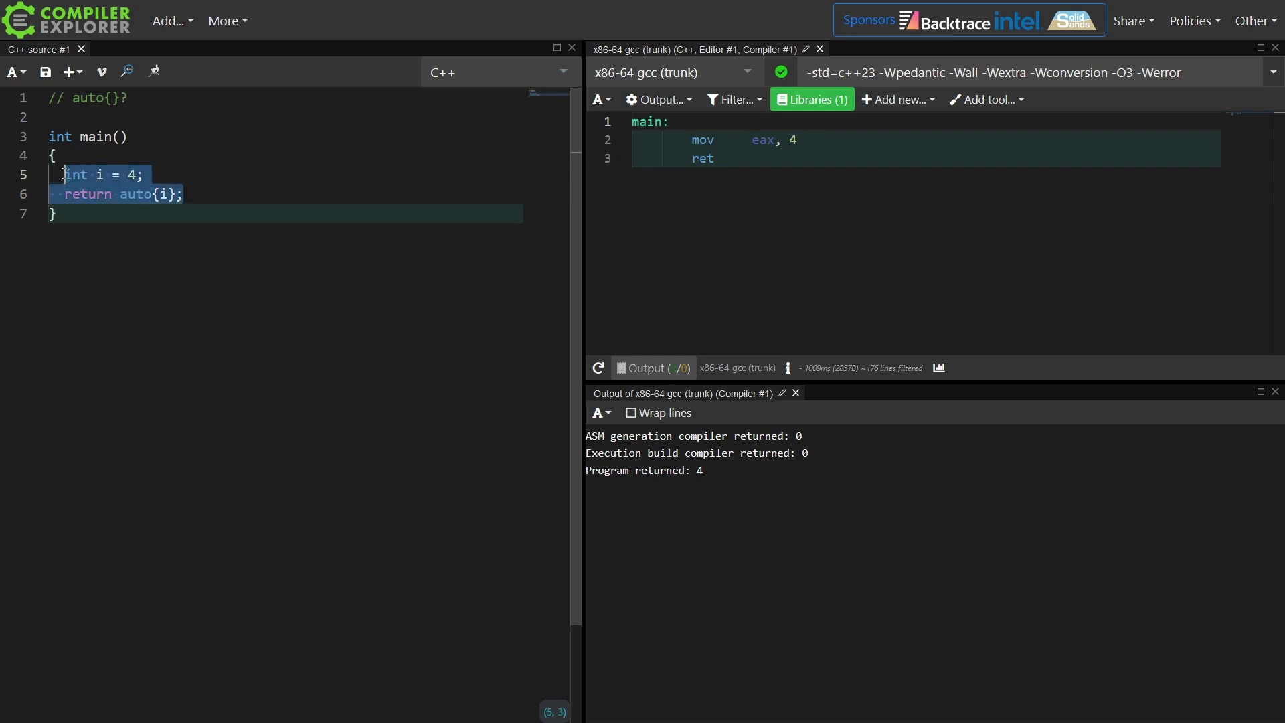
key("Up")
left_click(209, 113)
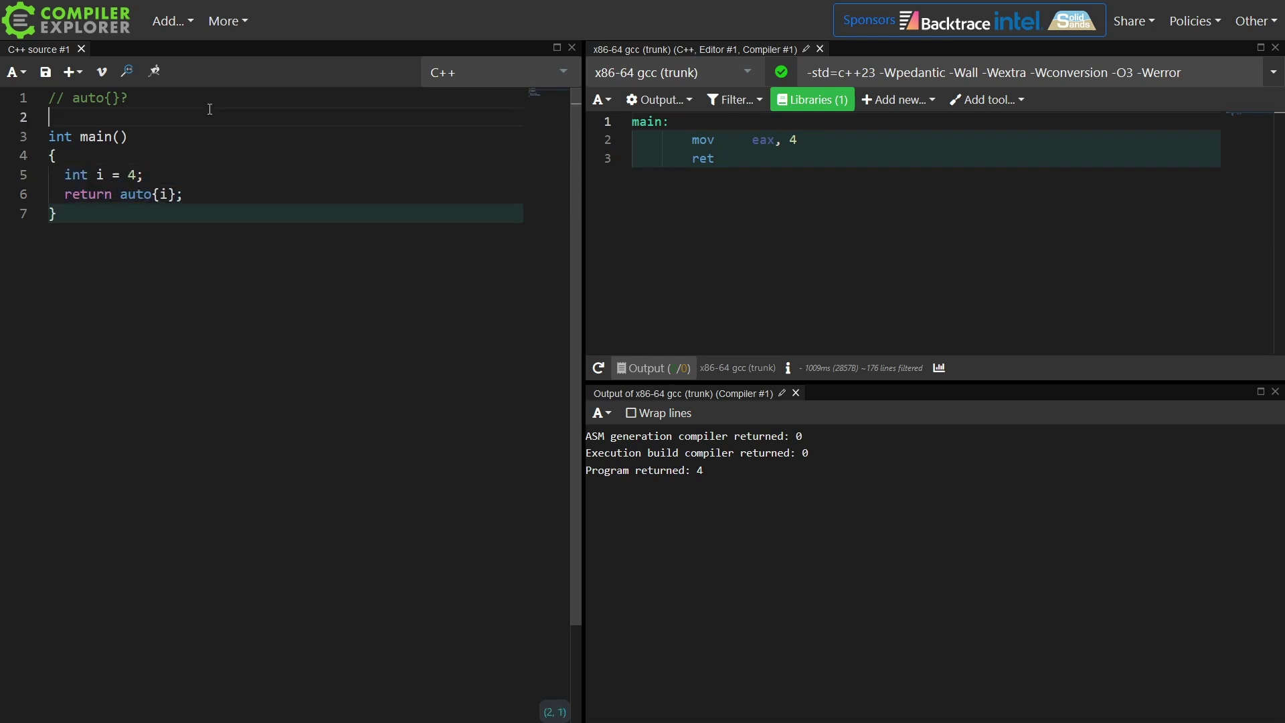
key("Return")
key("Return")
key("Up")
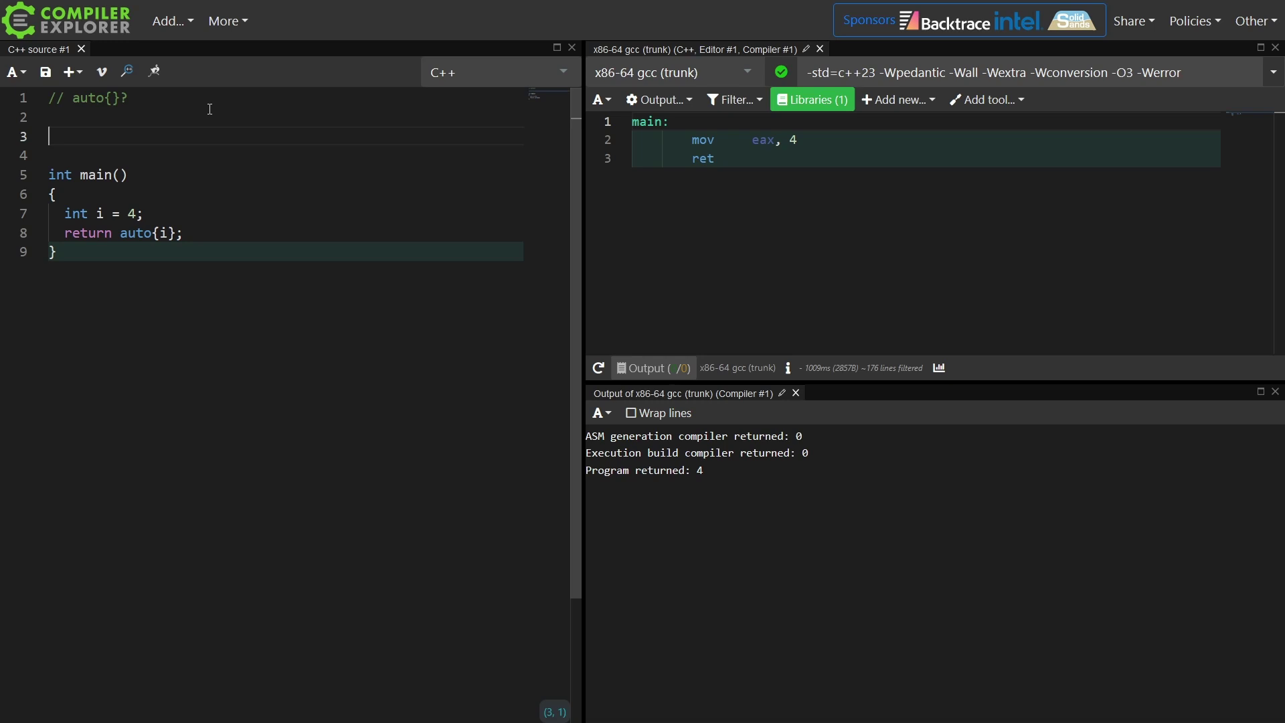
key("Return")
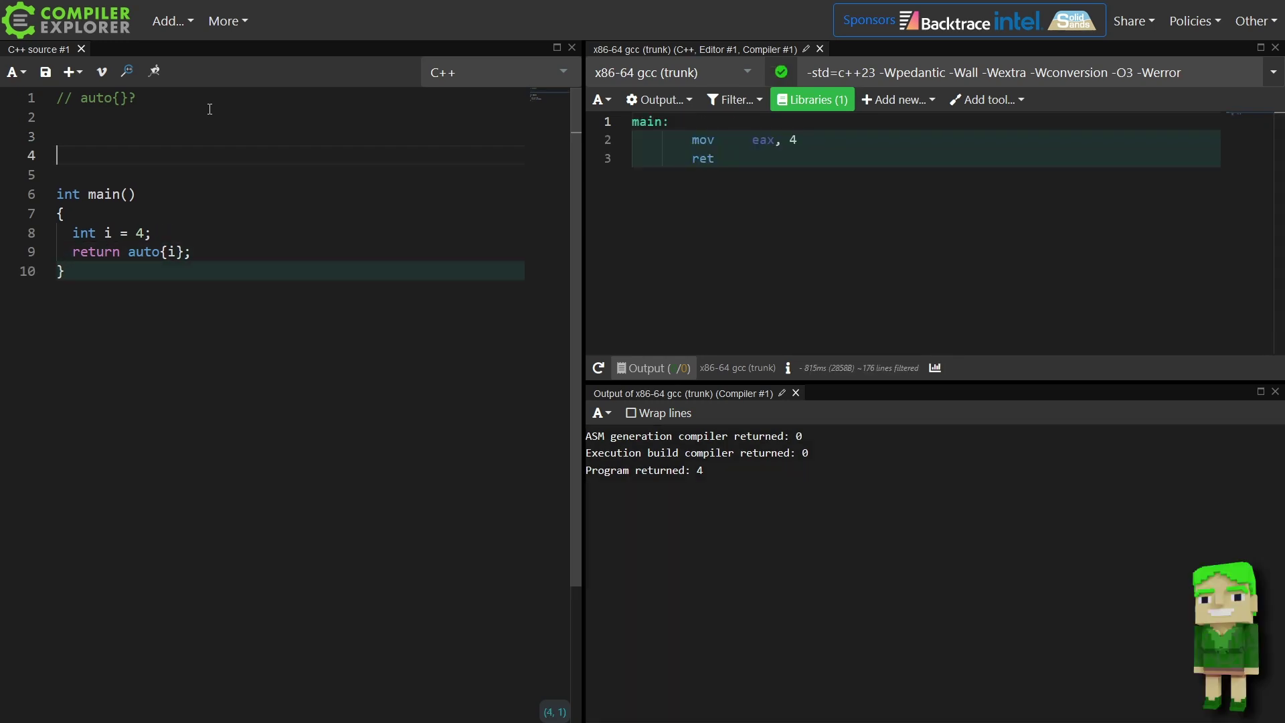
type("void function")
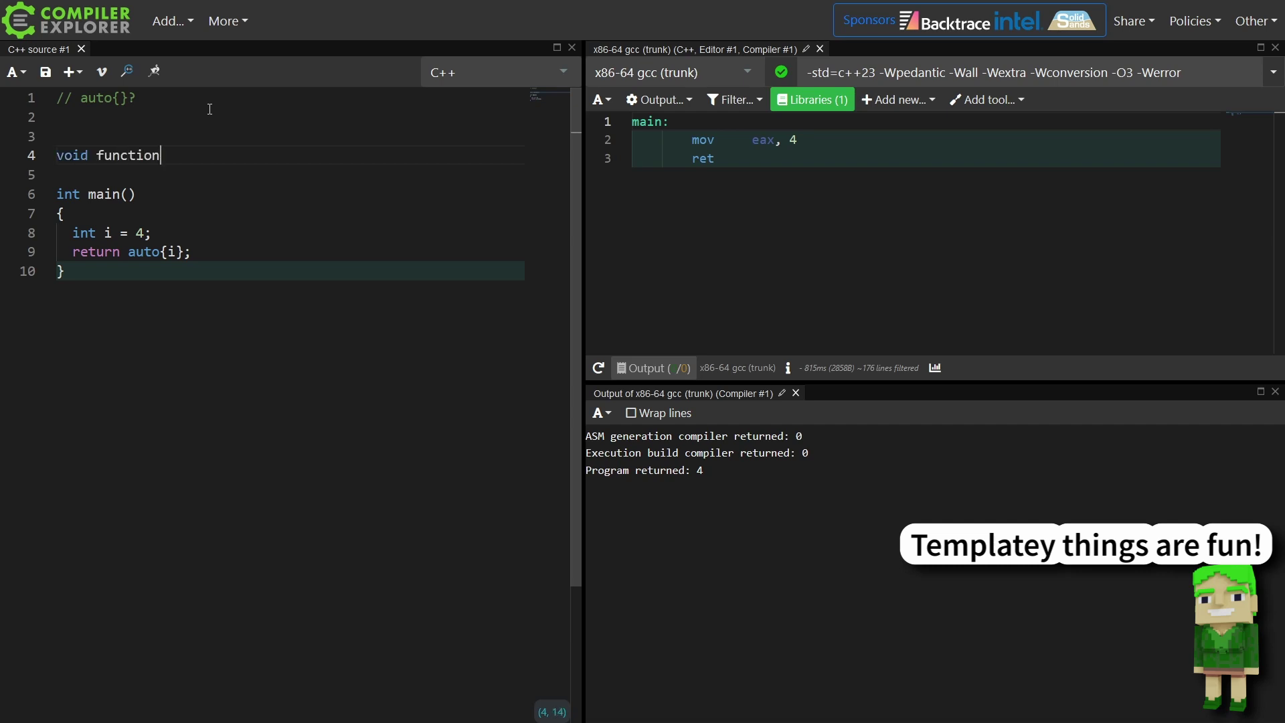
type("(auto sometthing)const &something)")
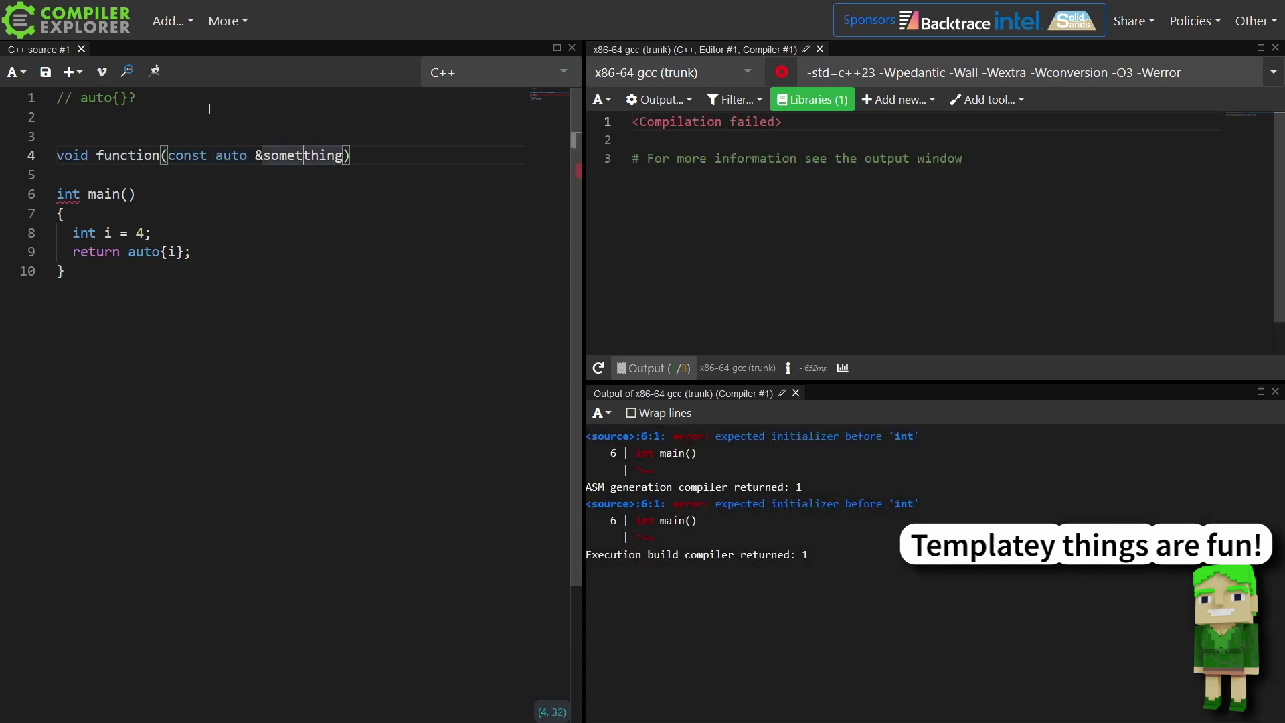
- Write the body copying something and calling use(copy), and declare void use(const auto &)
key("Return")
type("{")
key("Return")
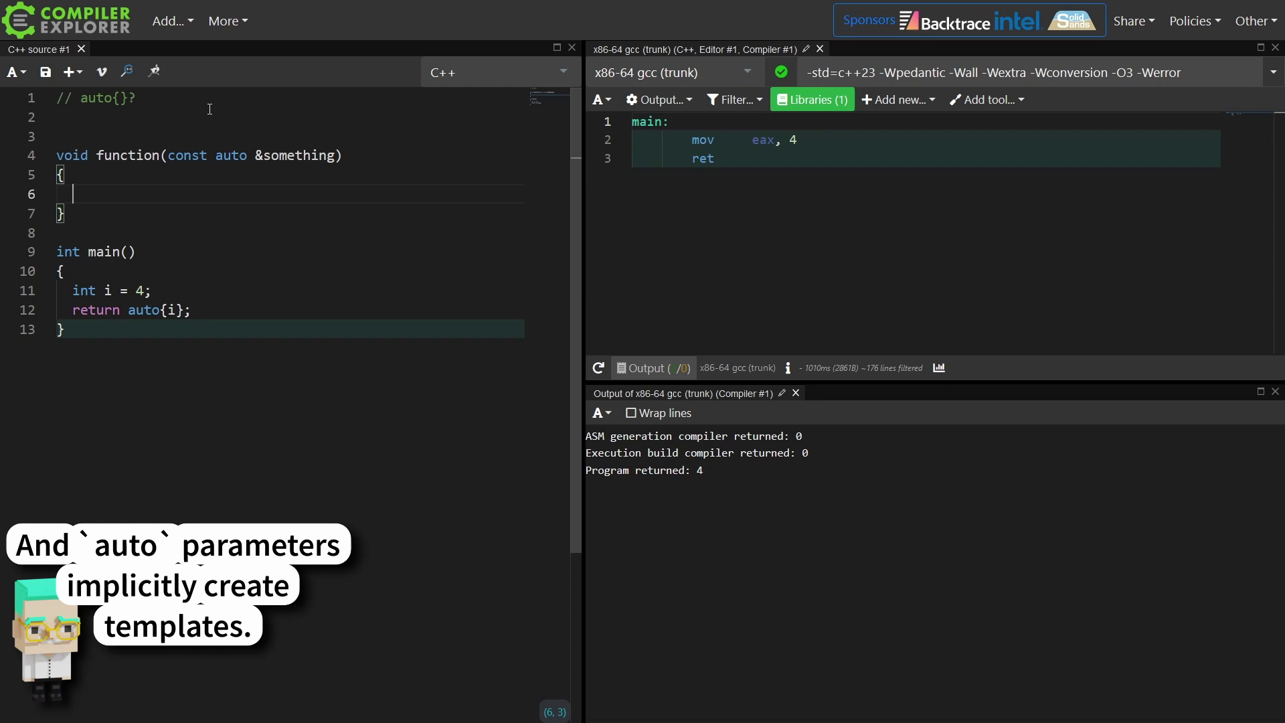
type("auto co")
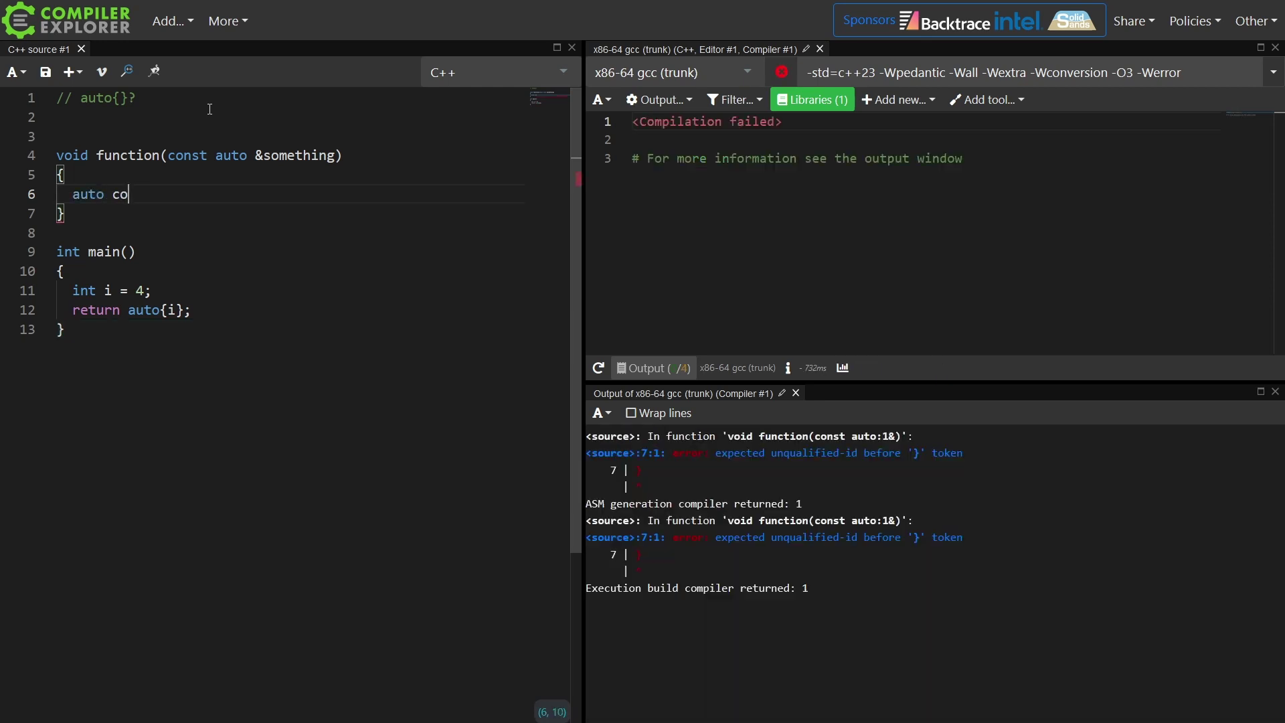
type("py = sometin")
key("BackSpace")
key("BackSpace")
type("hing;")
key("Return")
type("use")
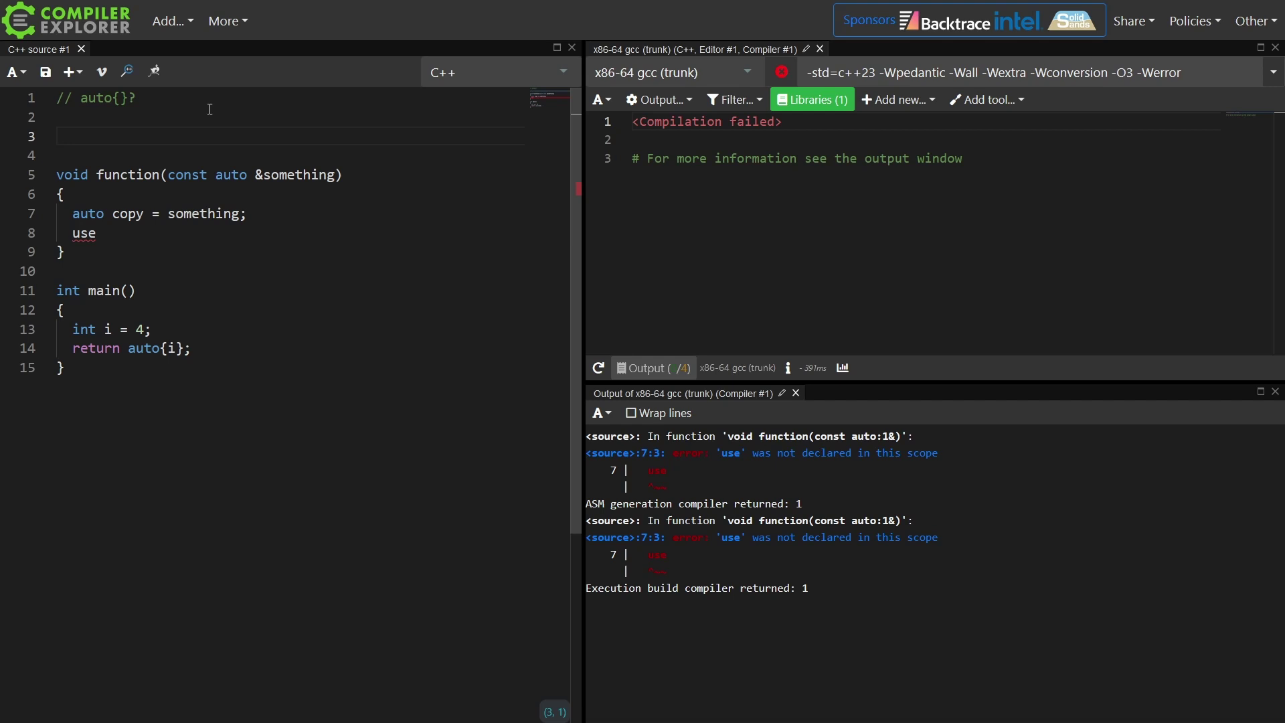
left_click(209, 136)
type("void use (const auto &")
key("End")
type(";")
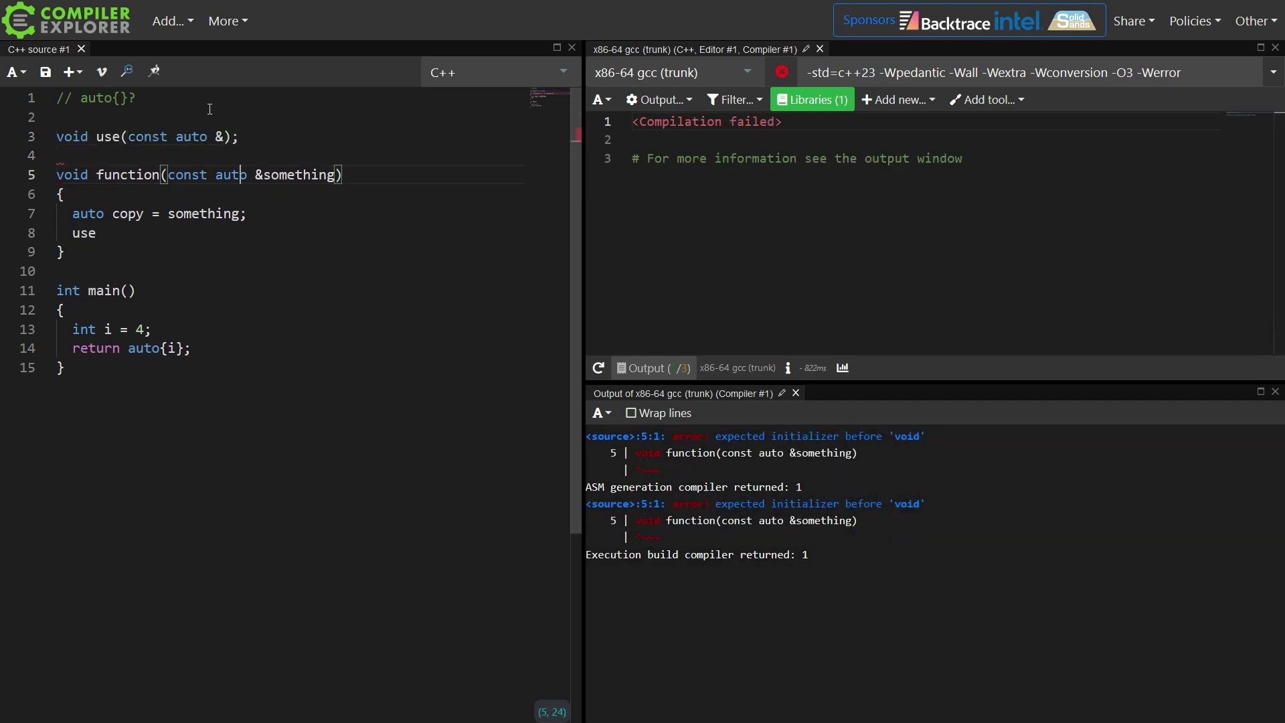
left_click(97, 233)
type("(copy);")
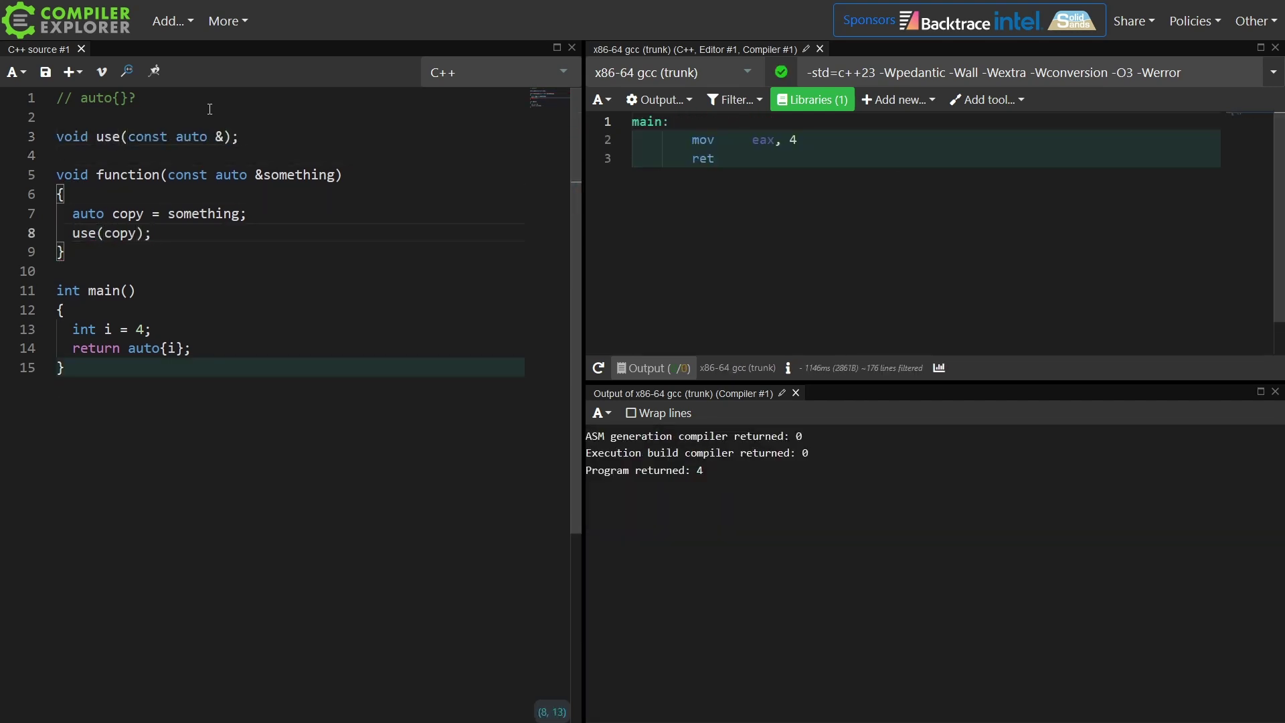
- Delete the copy argument from the use() call
key("Up")
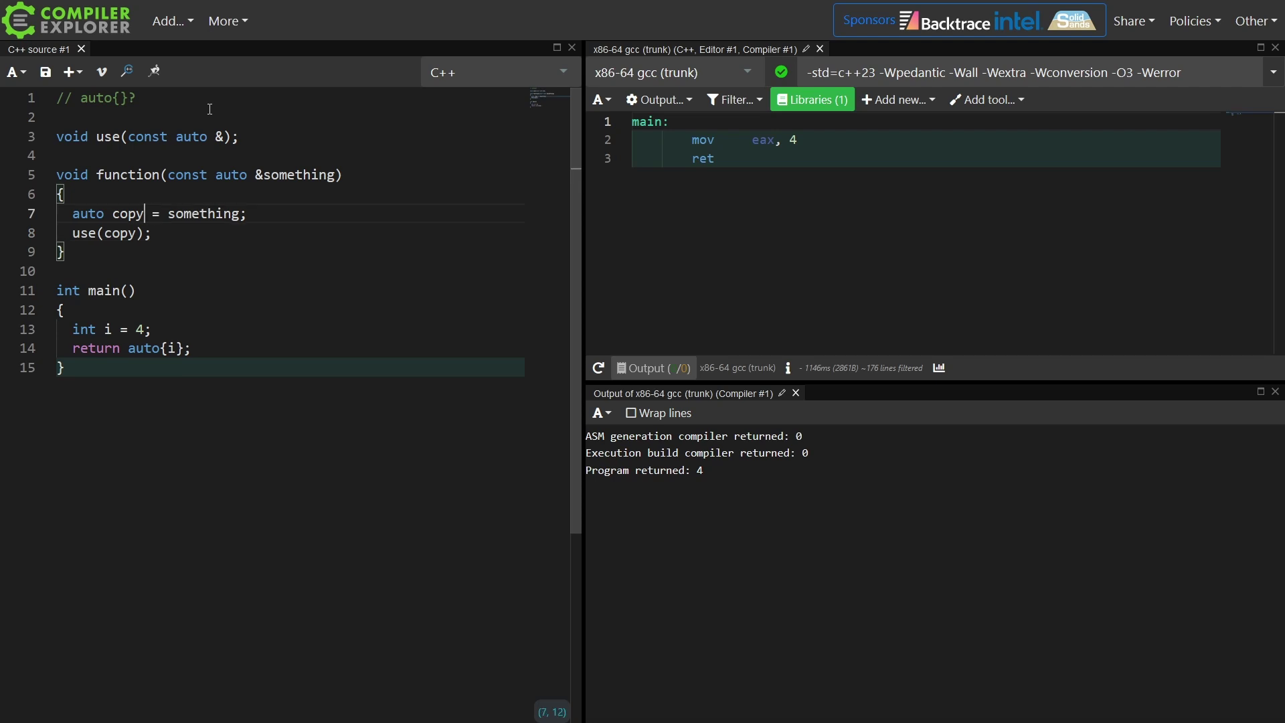
key("Down")
key("Left")
key("Left")
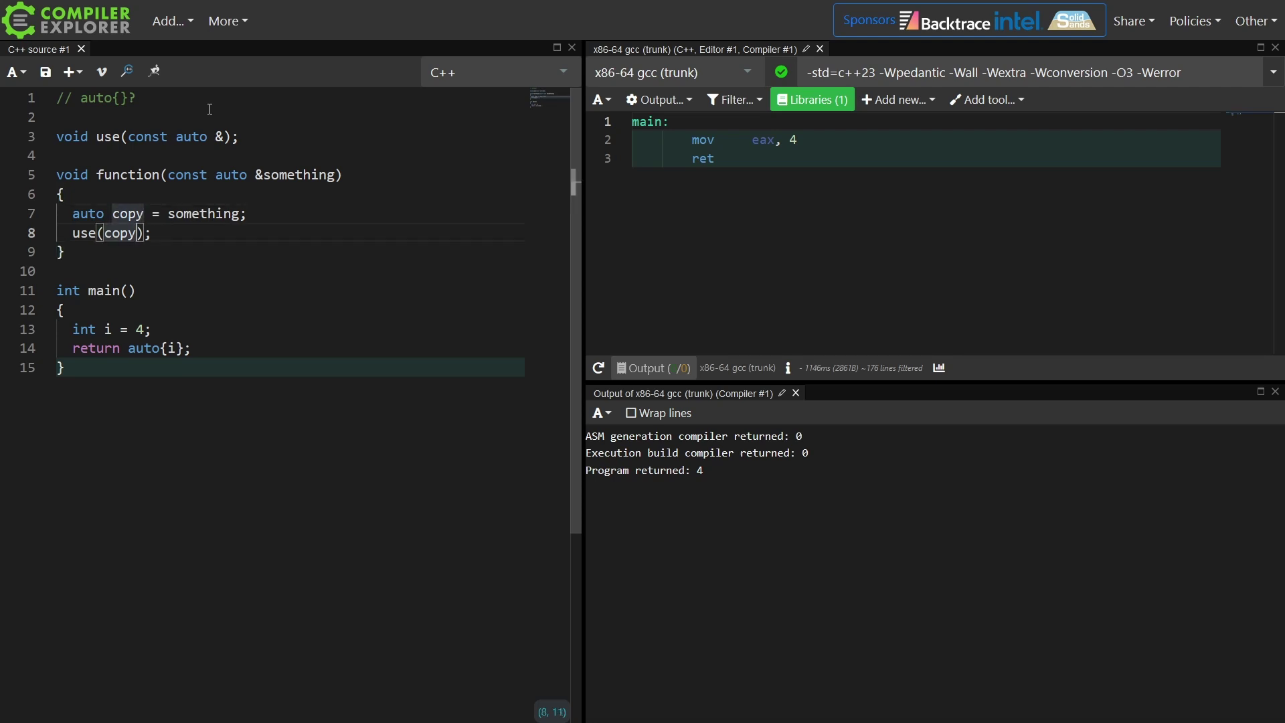
key("BackSpace")
key("BackSpace")
key("BackSpace")
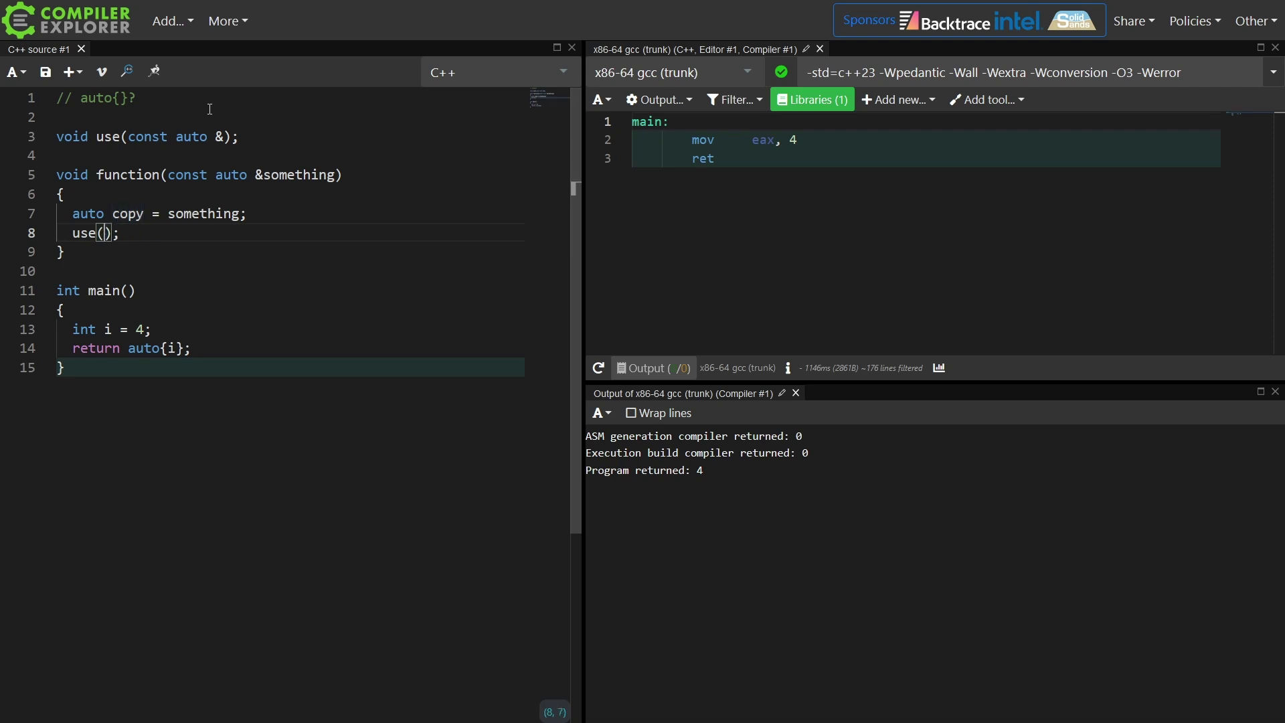
- Comment out the copy line and call use(std::decay_t<decltype(something)>{something})
key("Up")
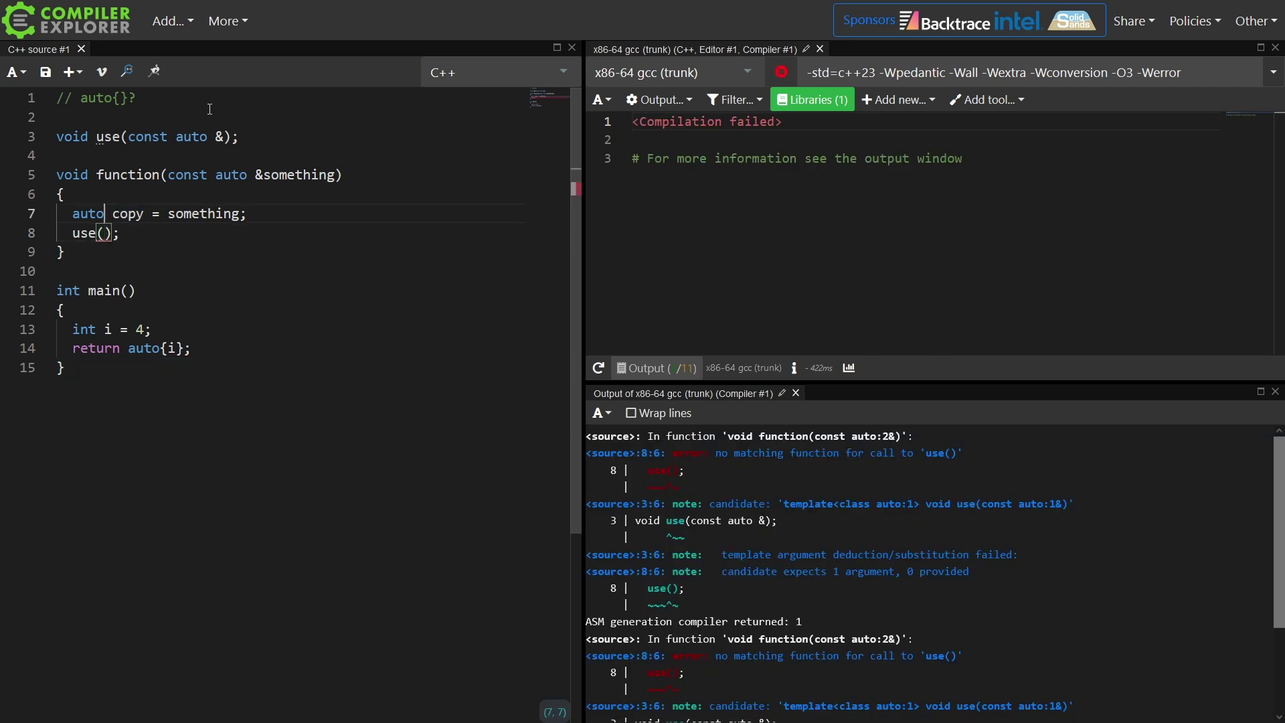
key("Left")
key("Left")
key("Left")
key("Left")
type("//")
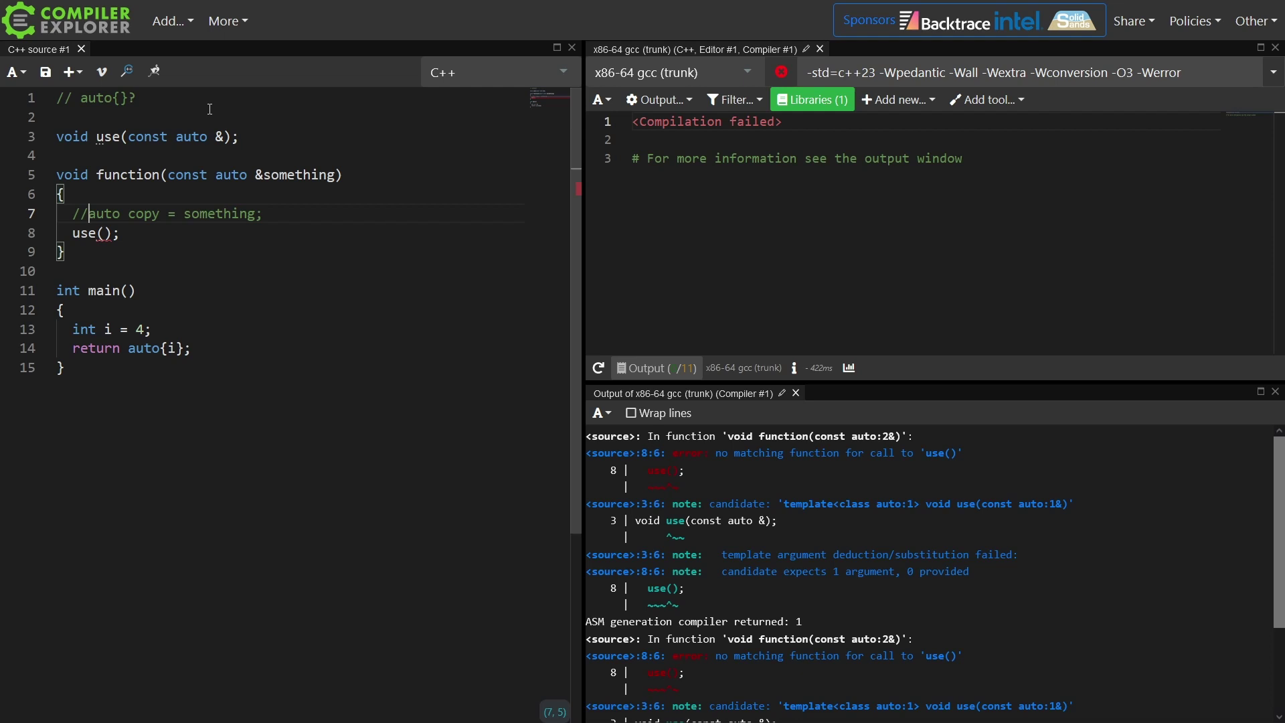
key("Down")
key("Right")
key("Right")
type("std::de")
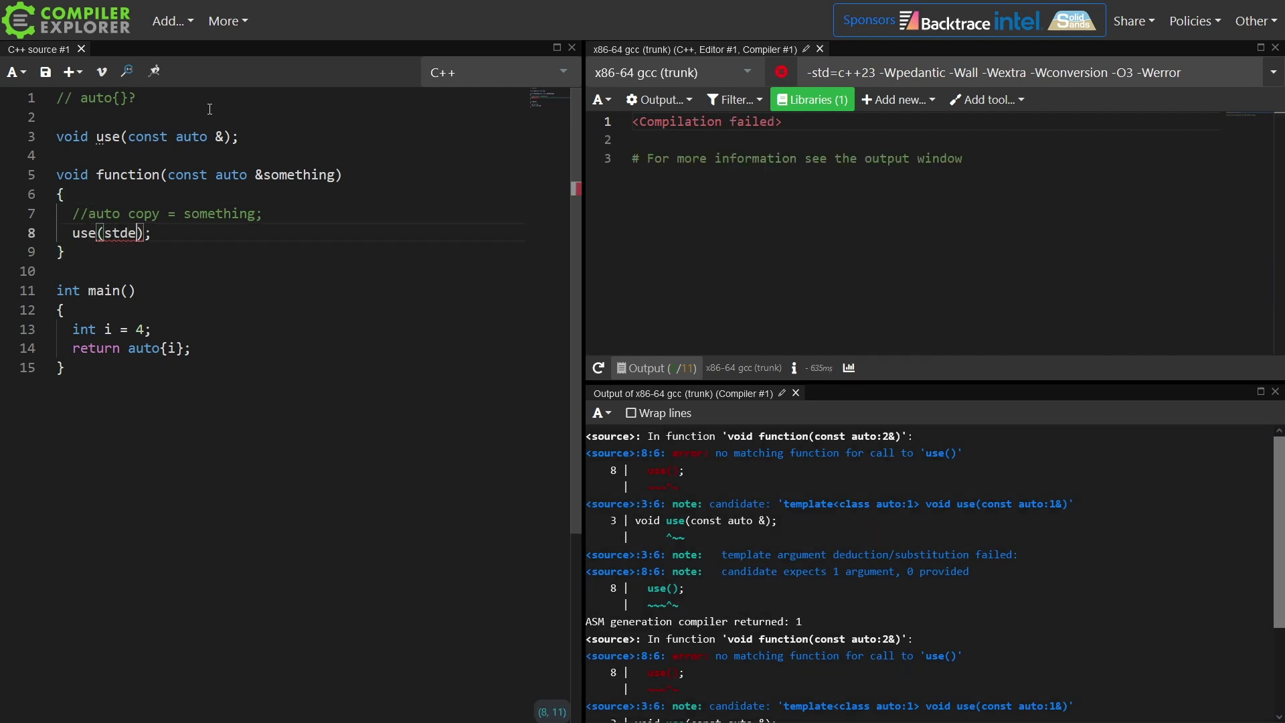
type("cay_t<decltype(something)")
type(">{something}")
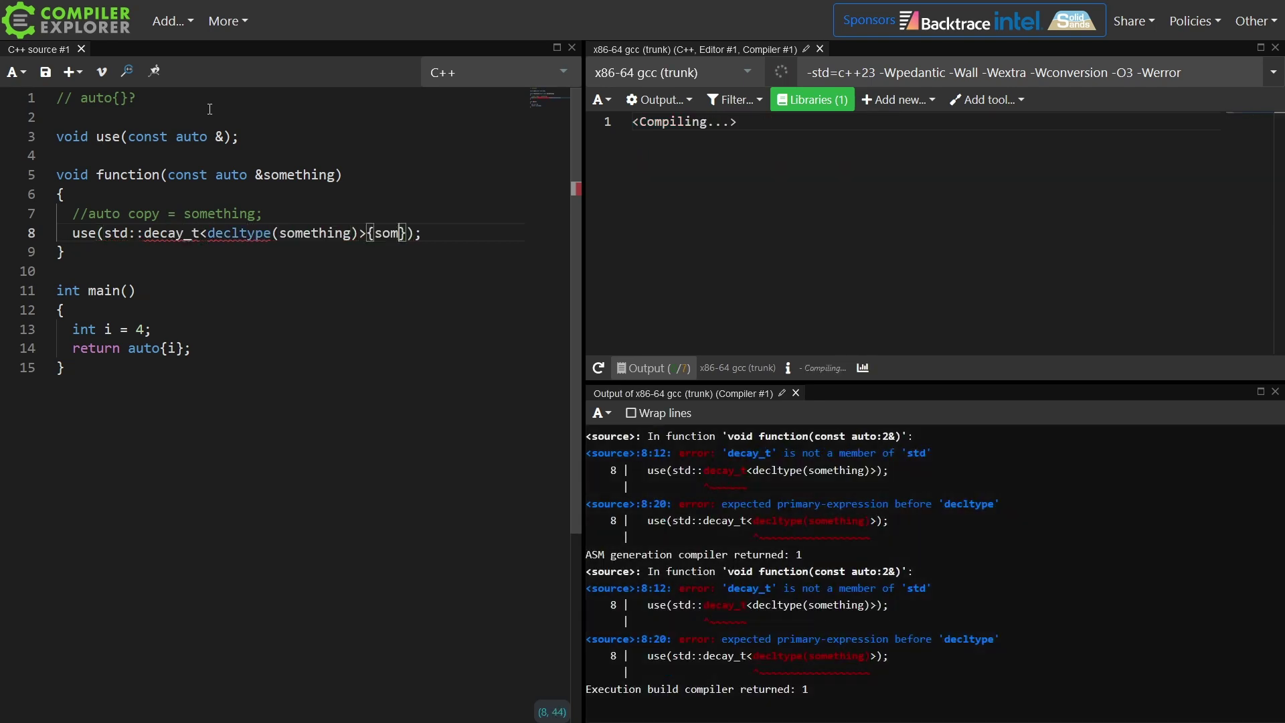
key("Up")
key("Up")
key("Up")
key("Up")
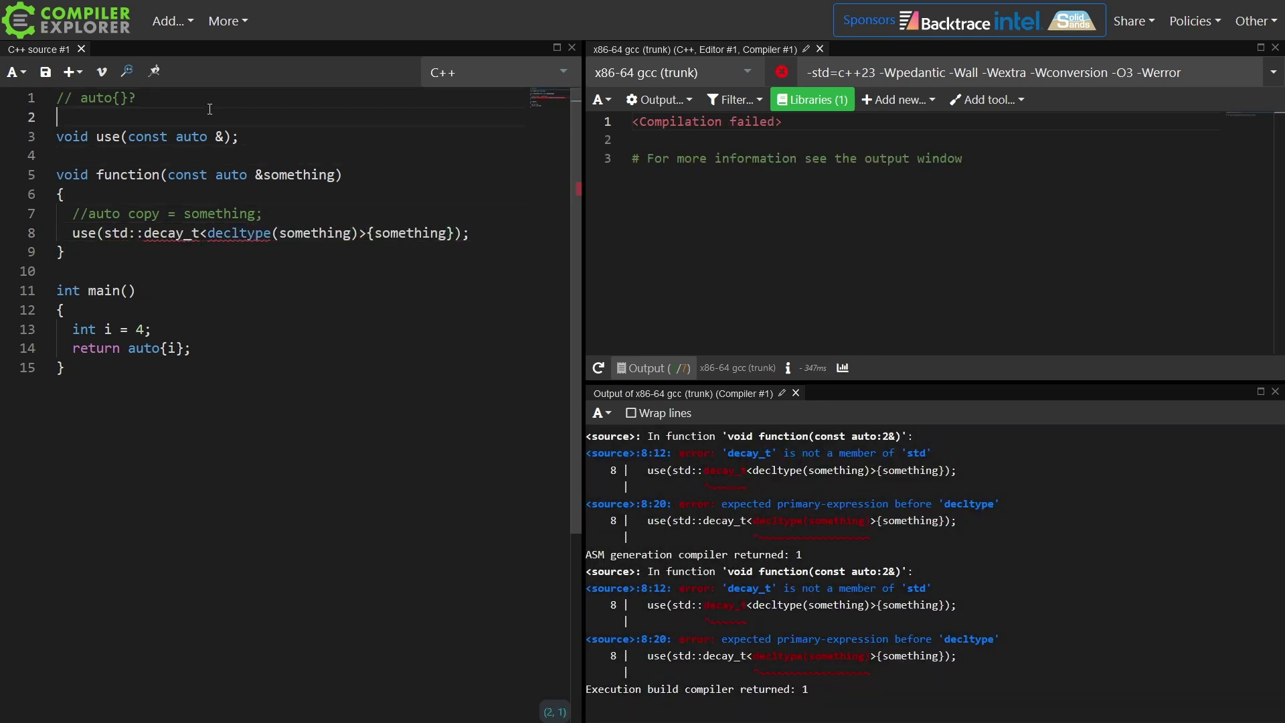
type("#include")
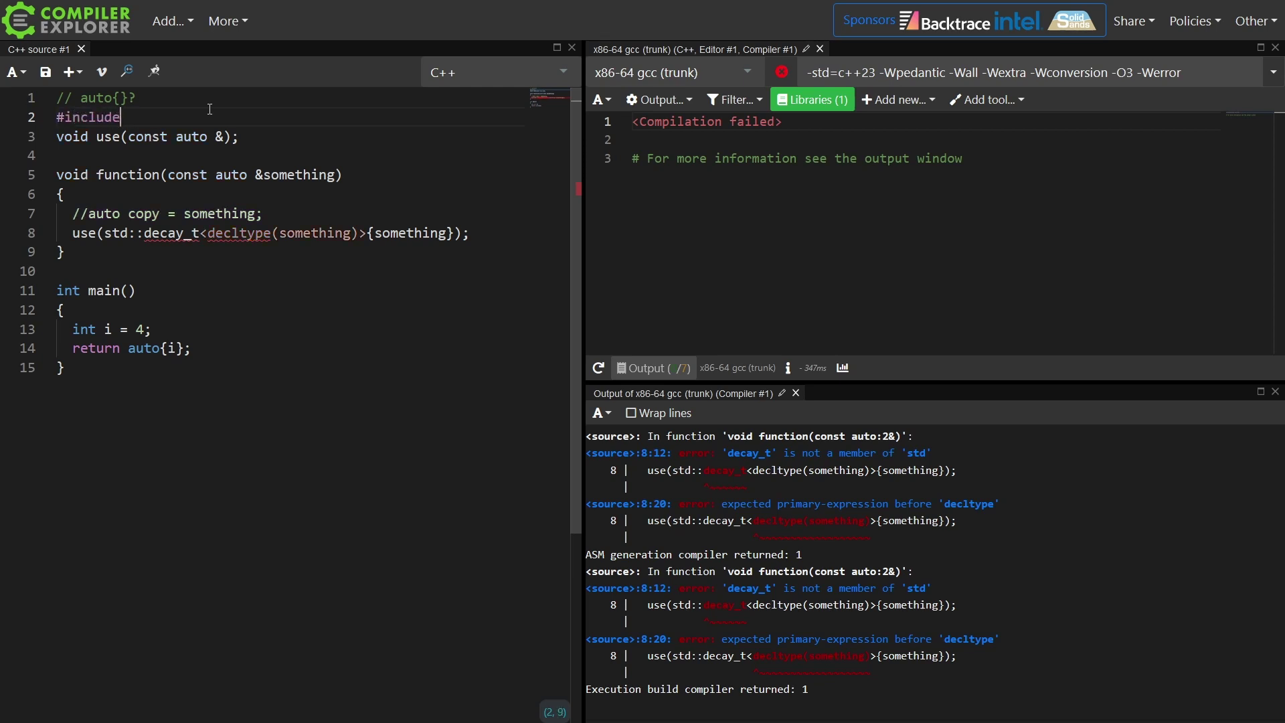
type(" <type_traits>")
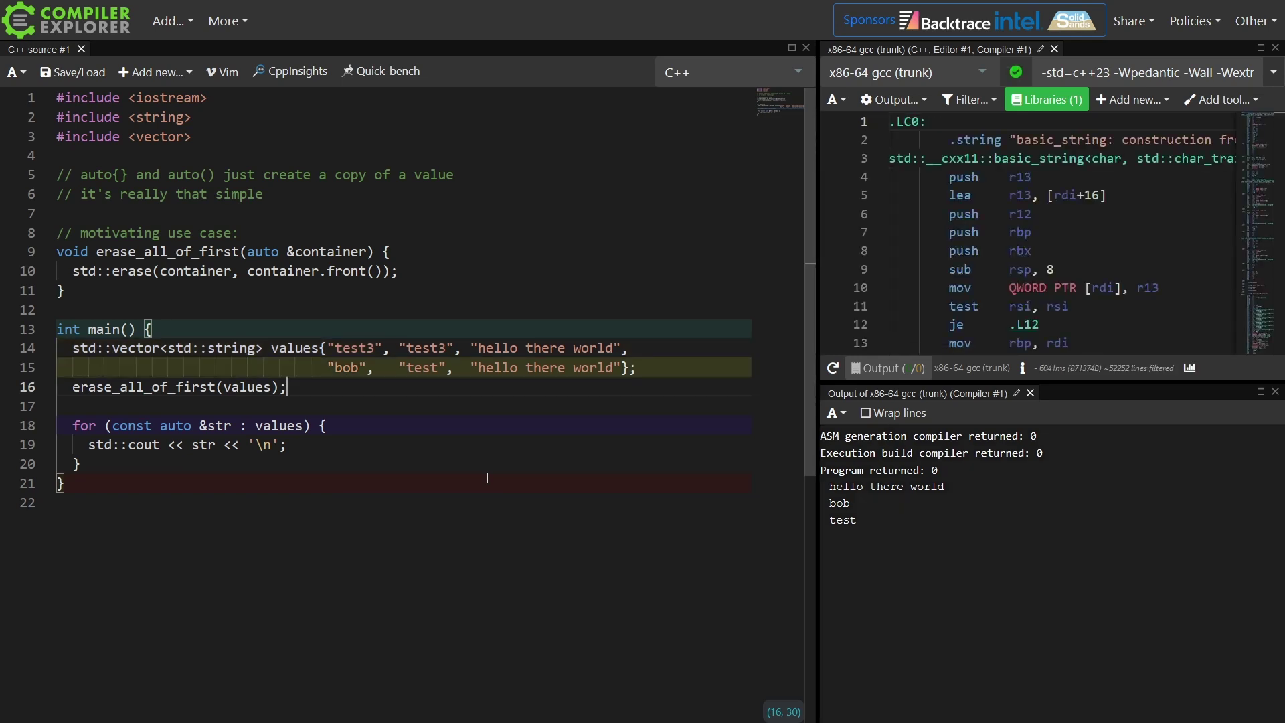
- Highlight the values vector, the erase_all_of_first call, and std::erase with container.front()
left_click_drag(638, 368, 98, 349)
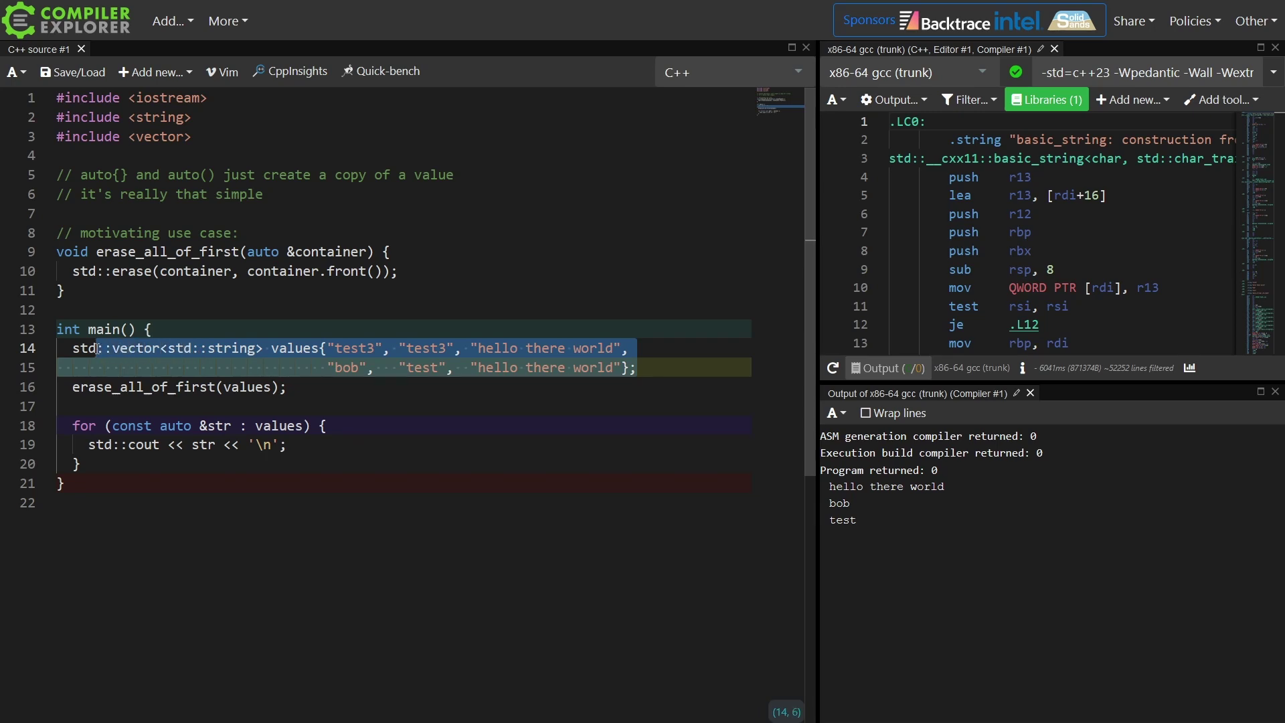
double_click(114, 387)
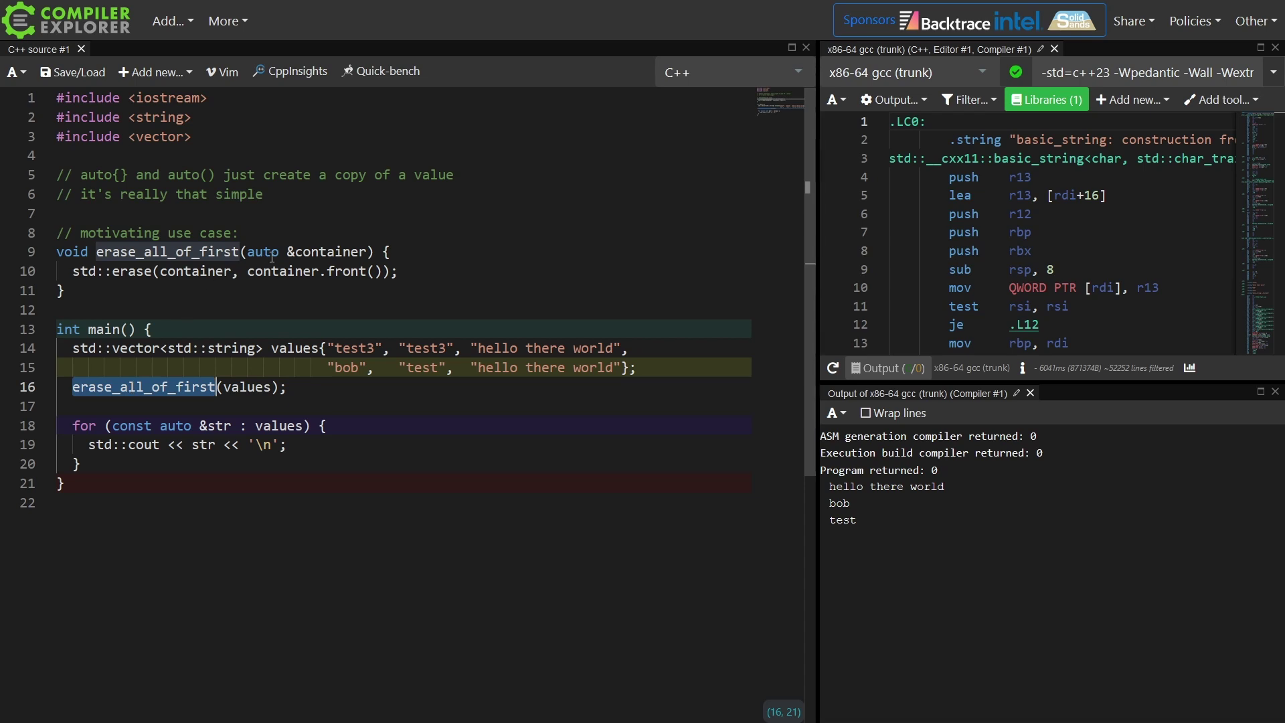
double_click(304, 252)
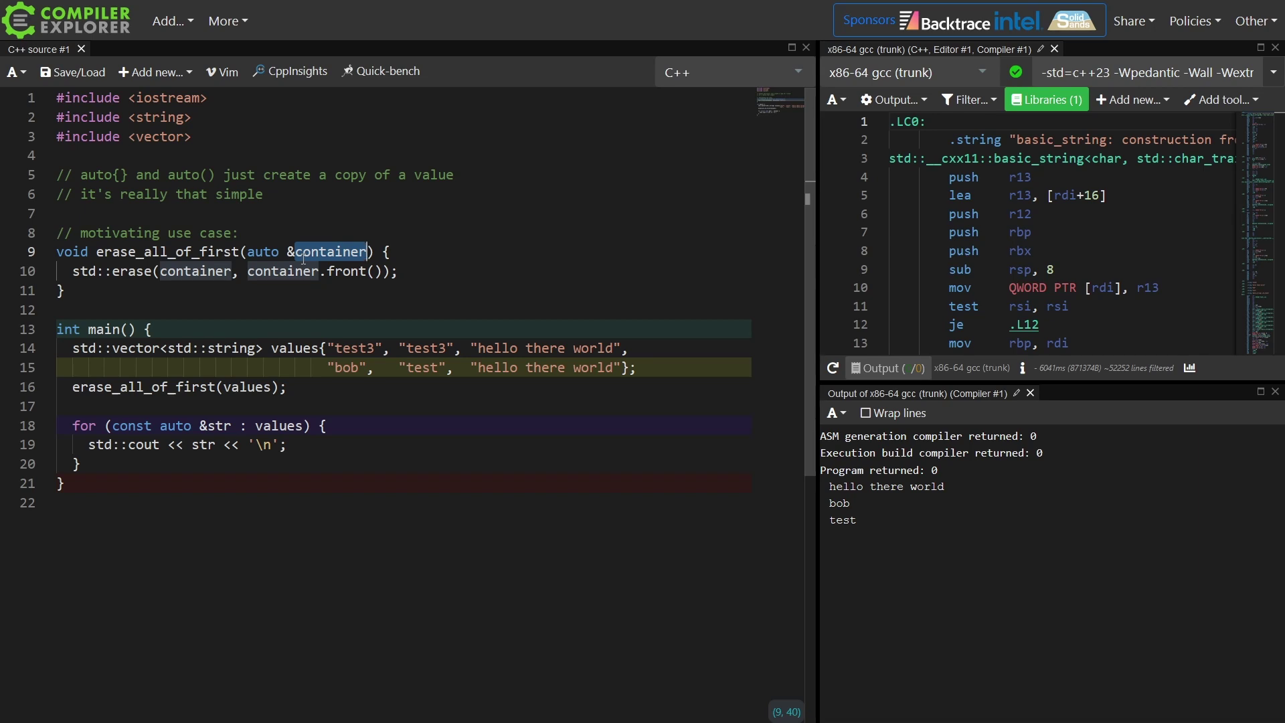
left_click_drag(72, 271, 161, 271)
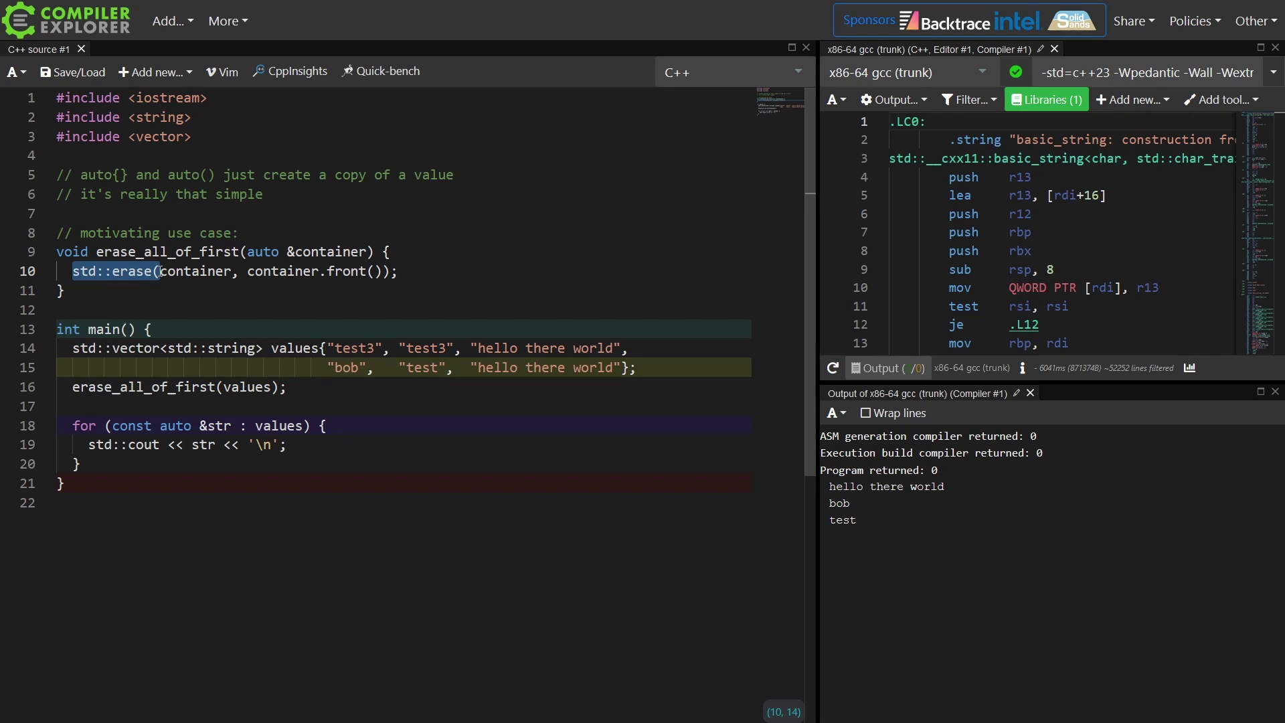
double_click(196, 271)
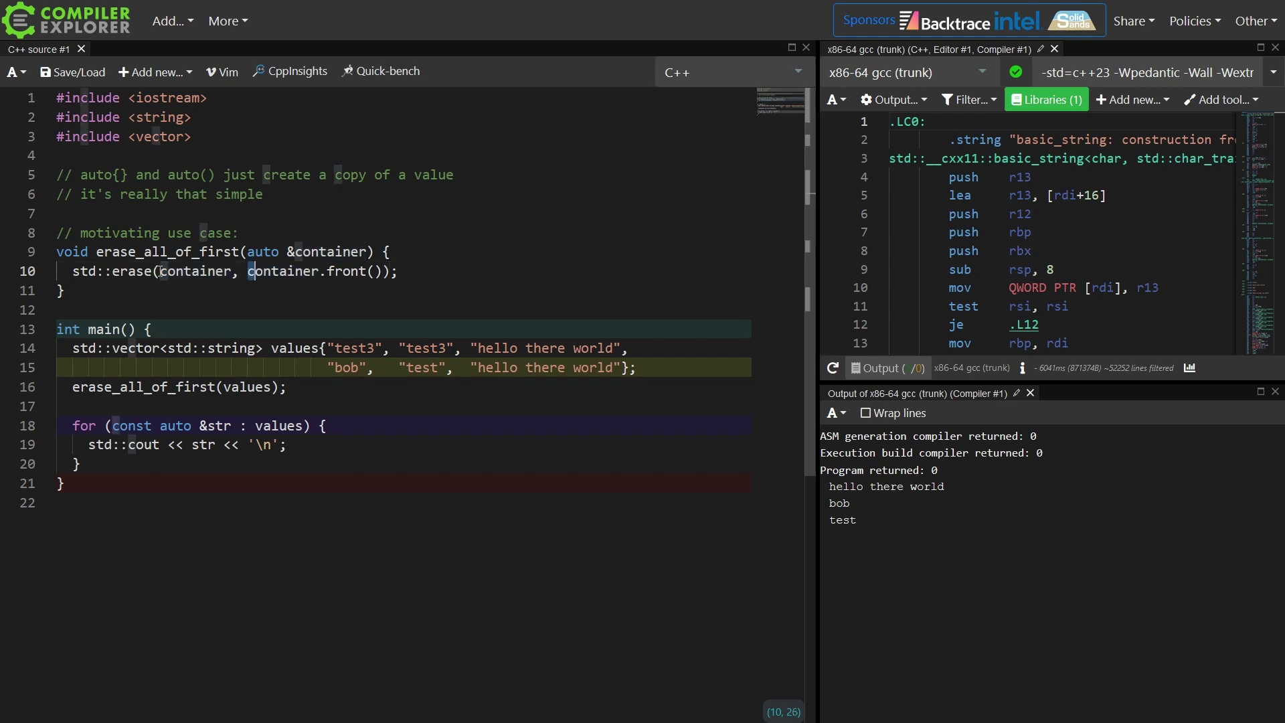
left_click_drag(248, 271, 384, 271)
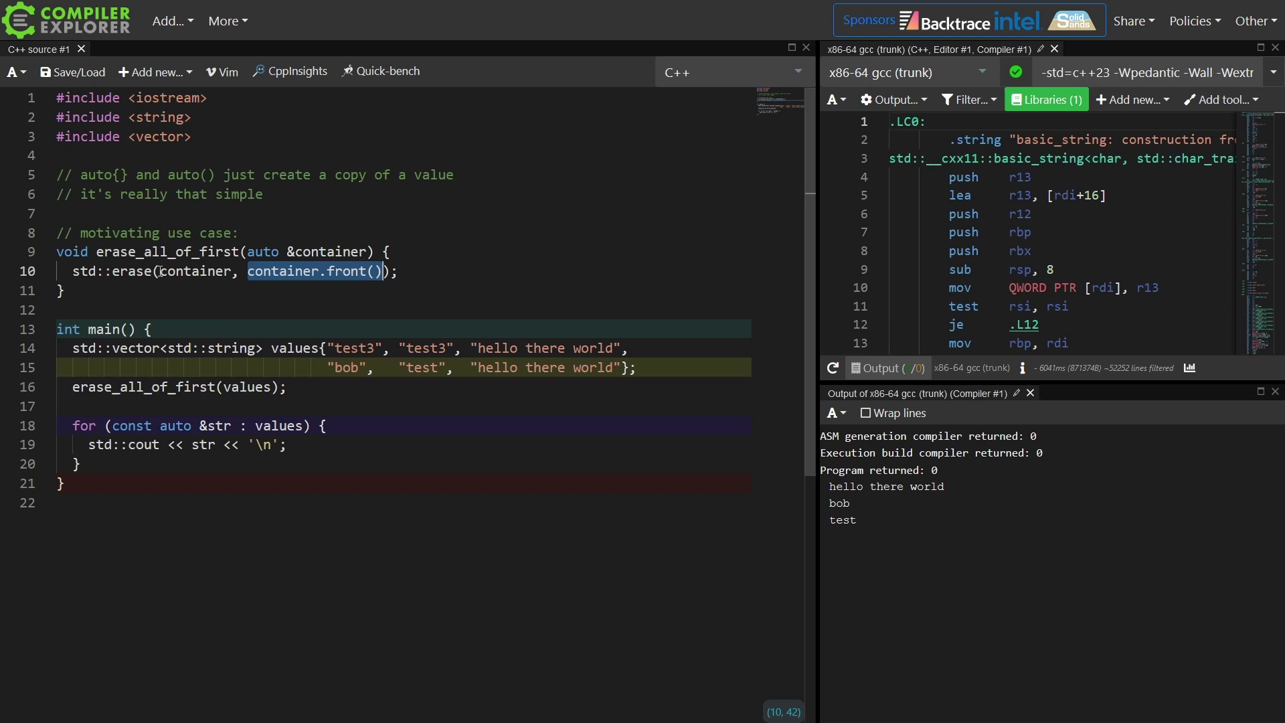
left_click_drag(335, 349, 378, 349)
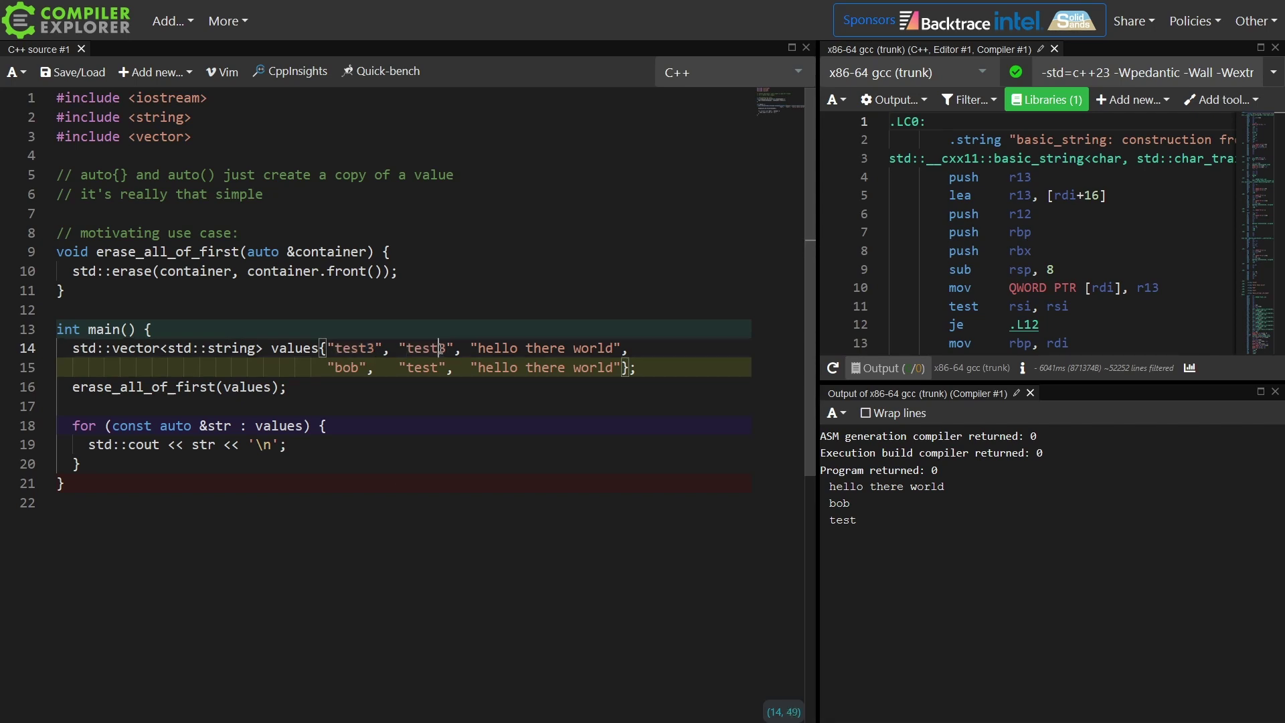
key("Right")
- Highlight the bob, there and hello there world strings in the values list
left_click(566, 349)
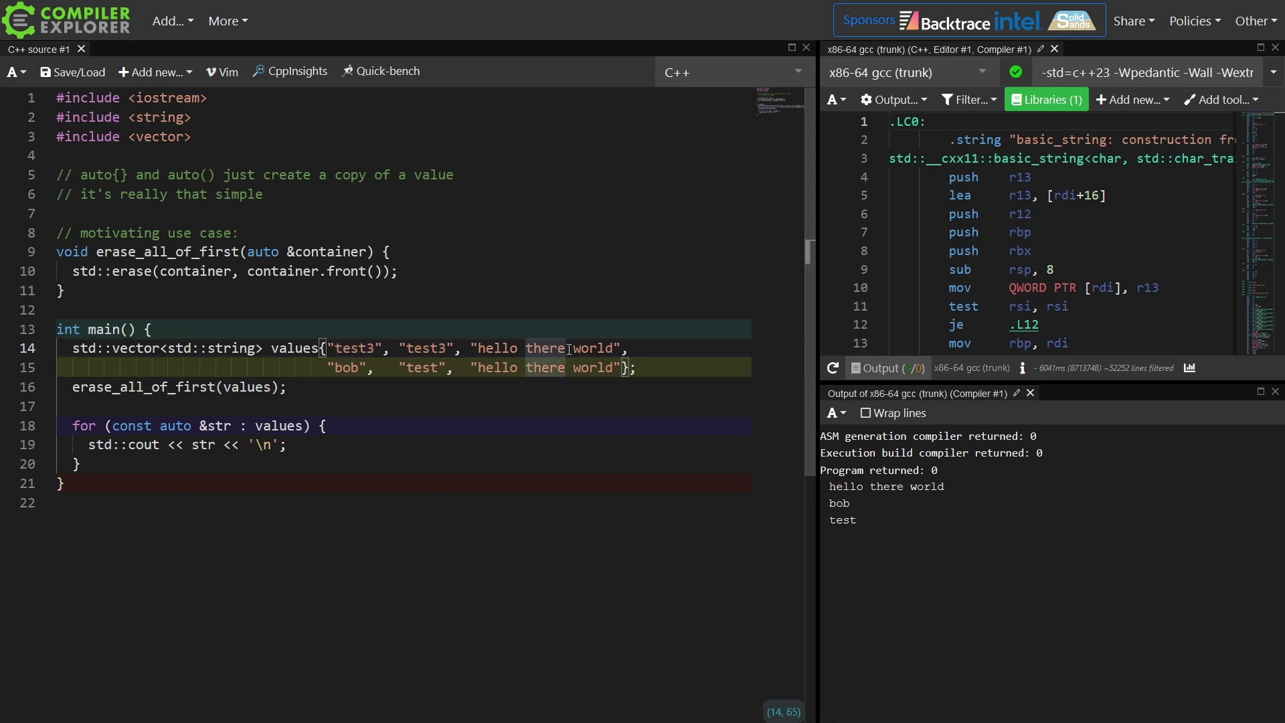
double_click(352, 367)
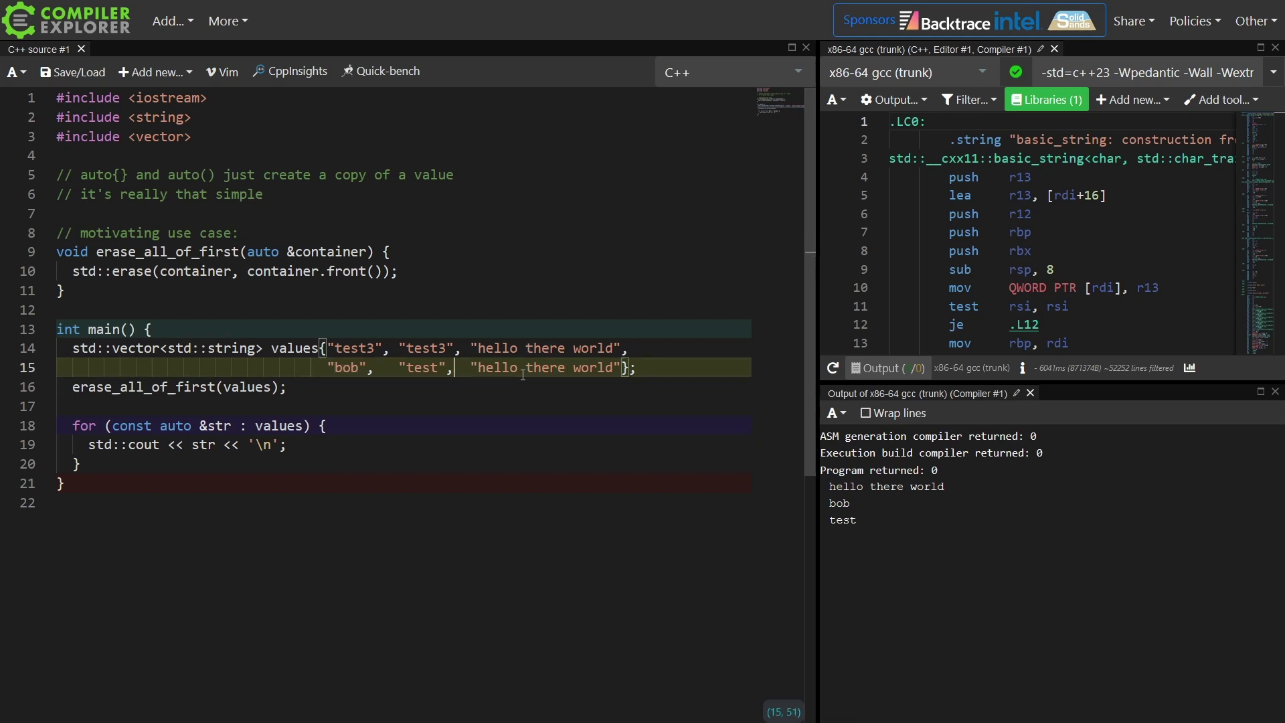
double_click(546, 368)
left_click_drag(470, 348, 618, 368)
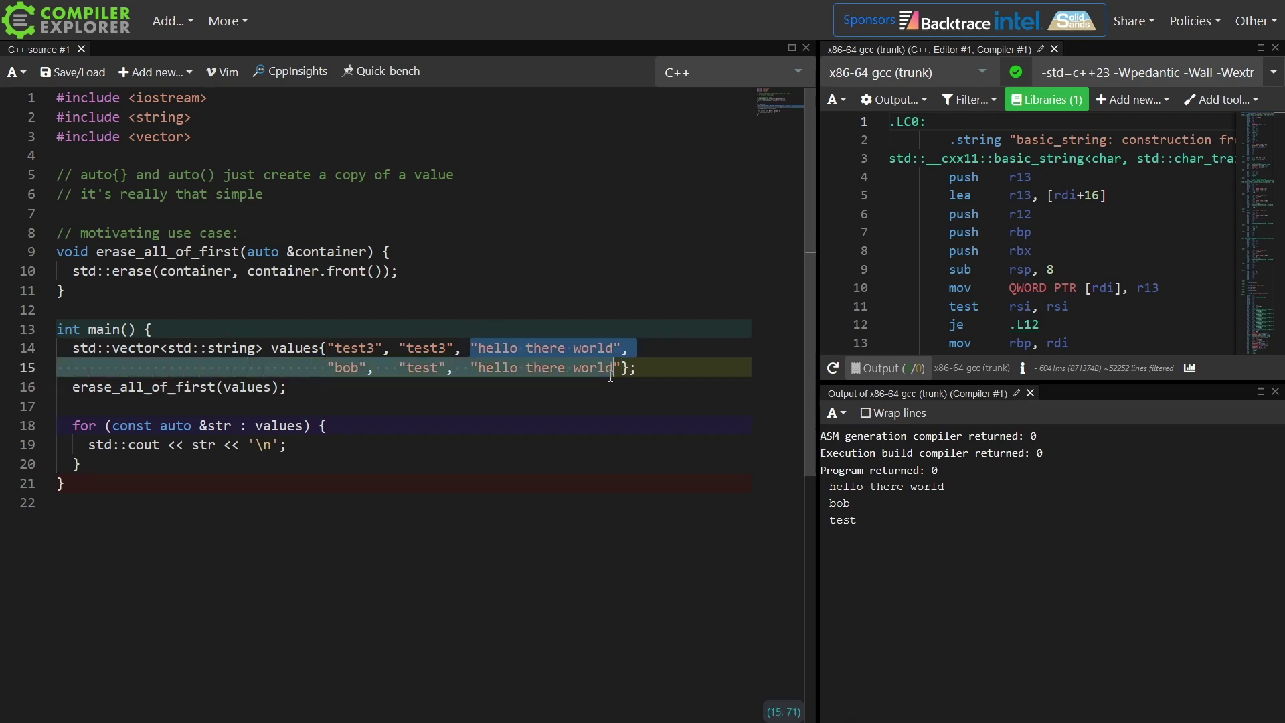
left_click(555, 471)
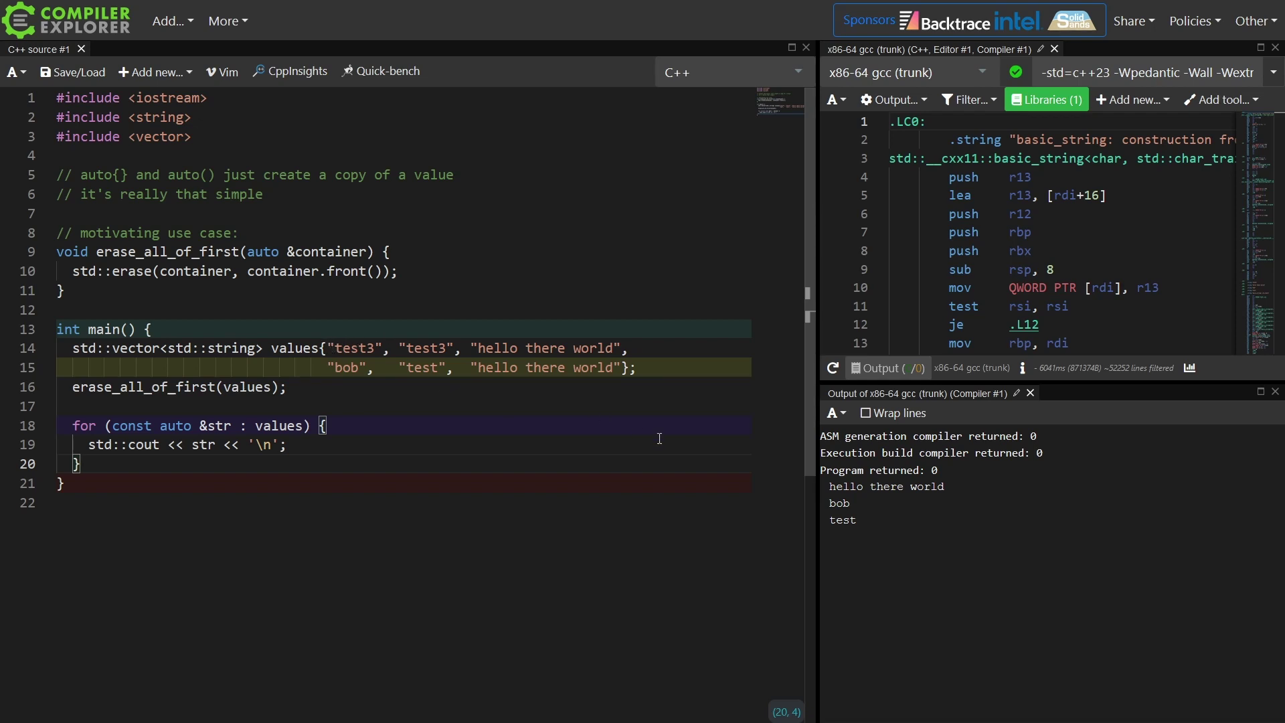
- Enlarge the output text and highlight the printed hello there world, bob and test lines
left_click(835, 414)
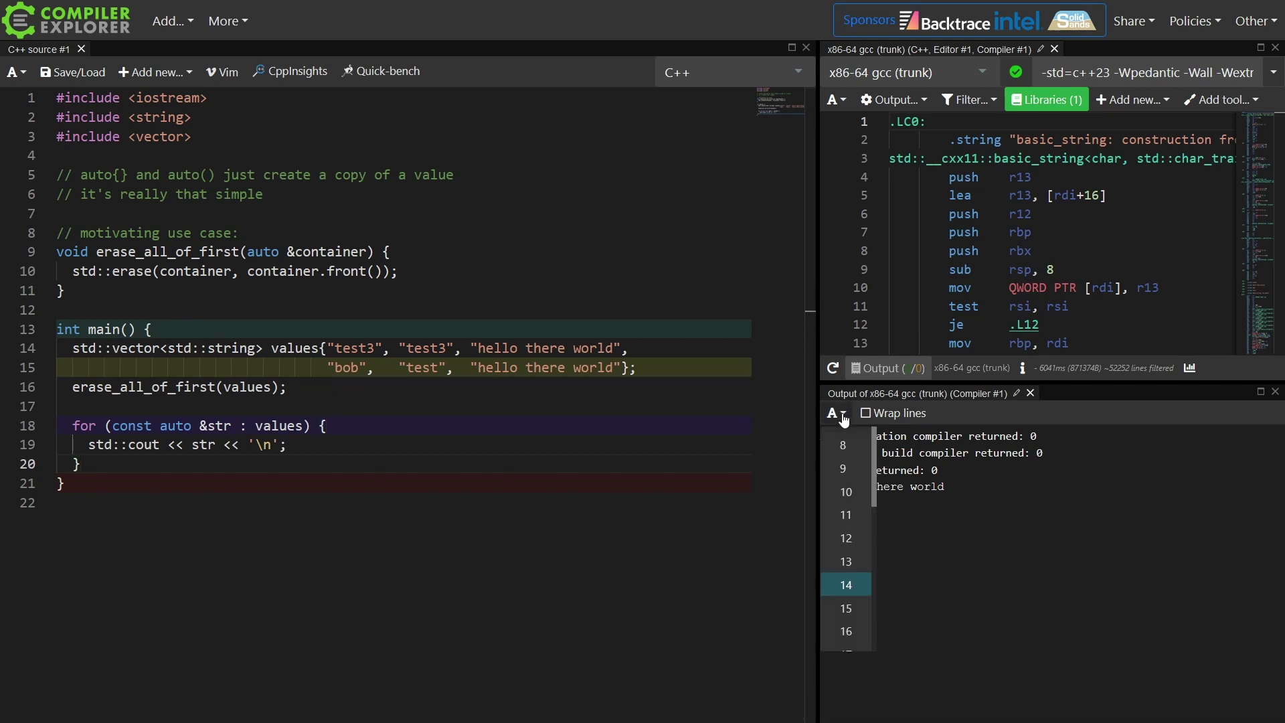
left_click(850, 648)
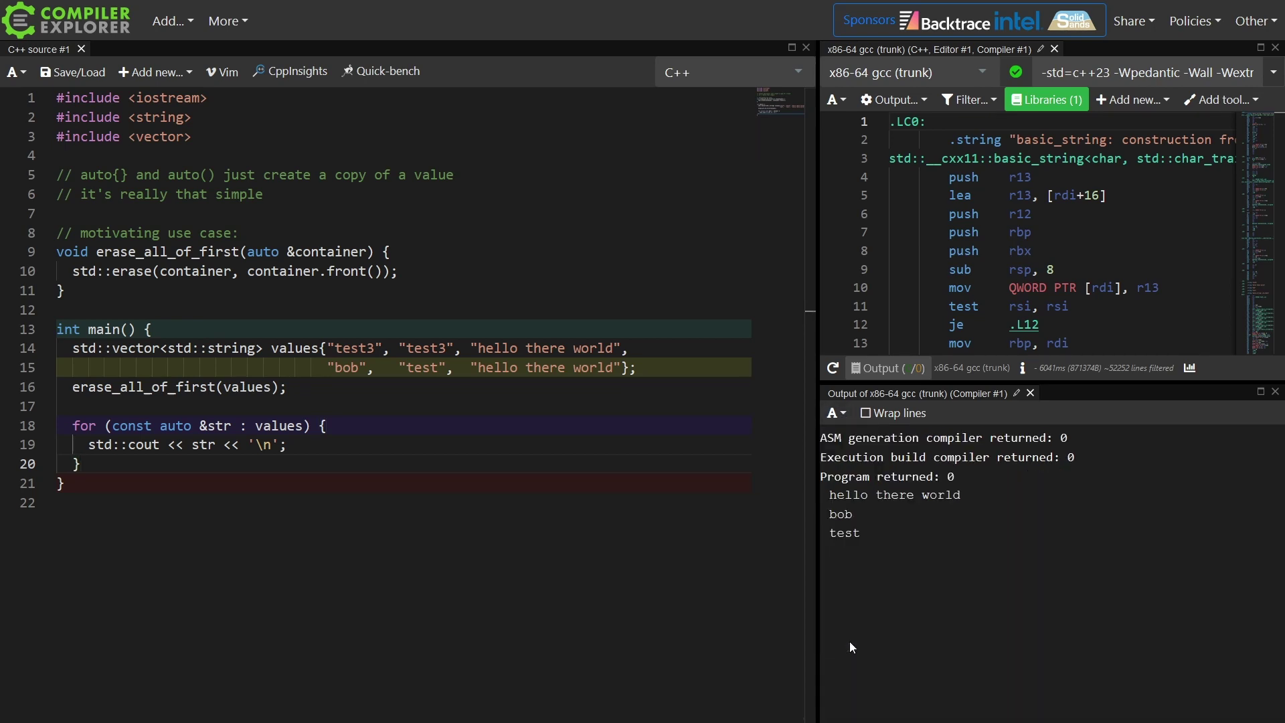
double_click(854, 533)
left_click_drag(859, 533, 831, 496)
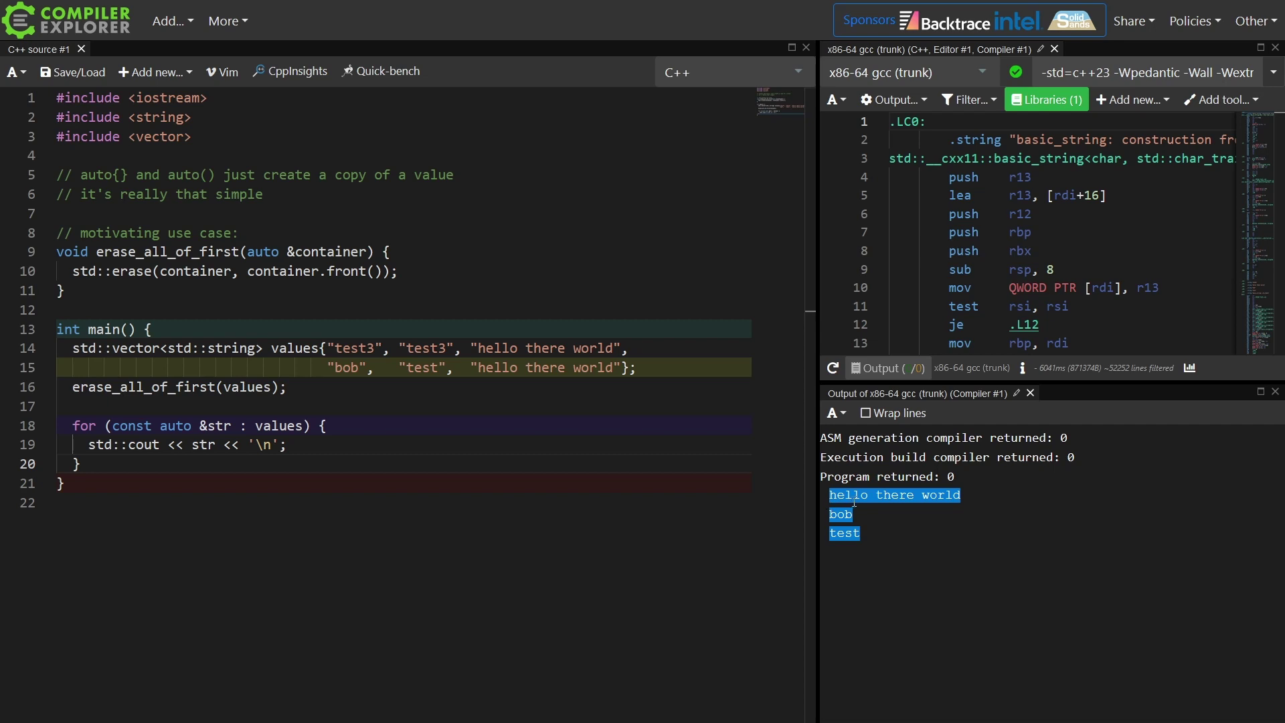
double_click(854, 497)
left_click(844, 514)
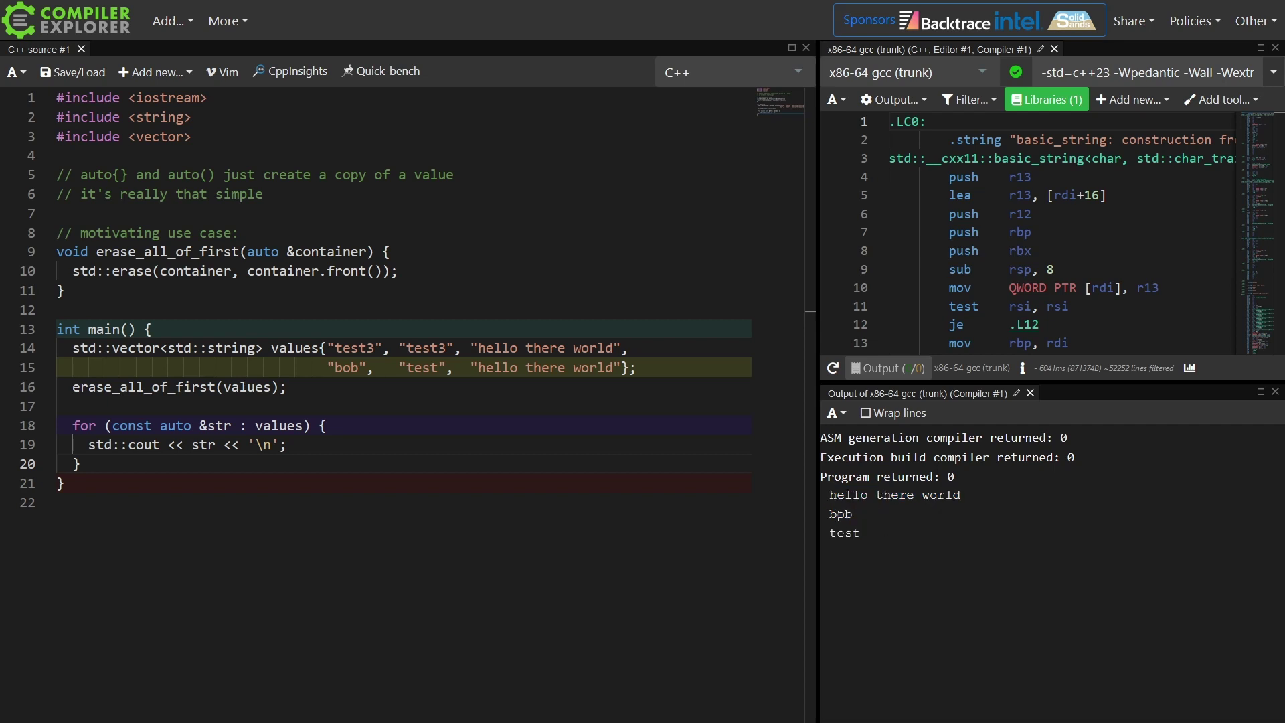
double_click(843, 514)
left_click(849, 543)
double_click(844, 533)
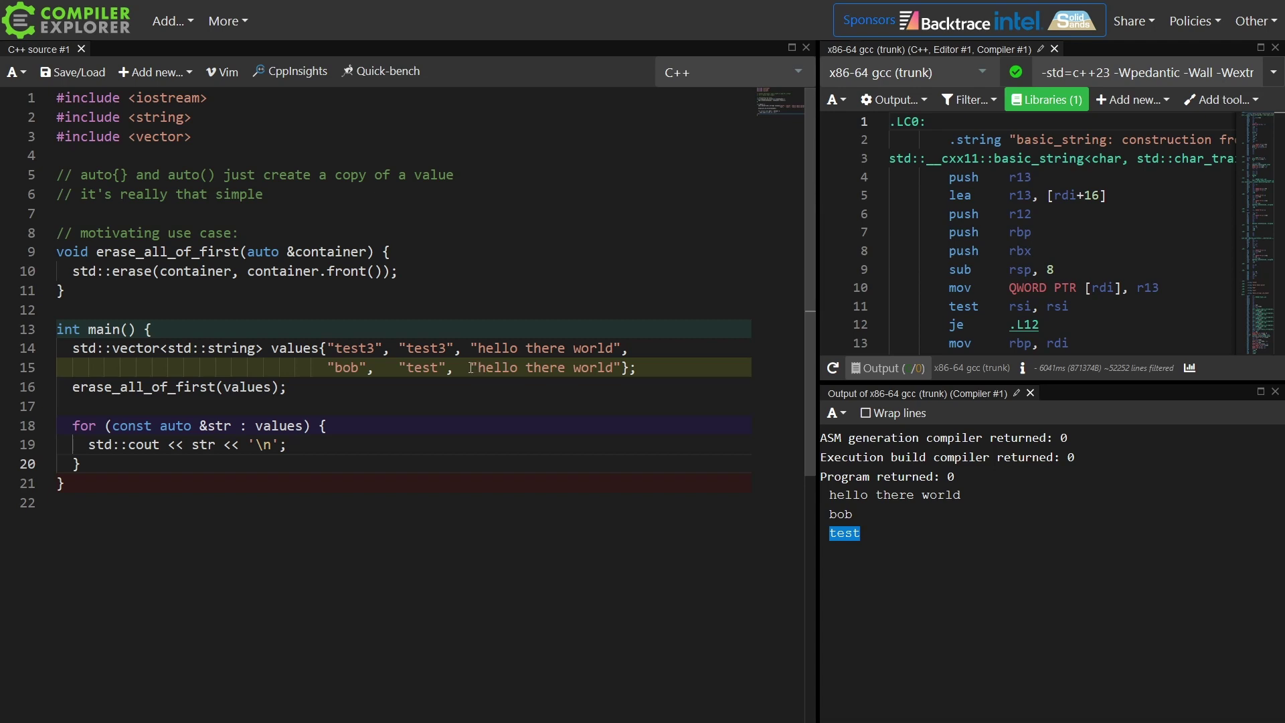
left_click_drag(473, 368, 625, 368)
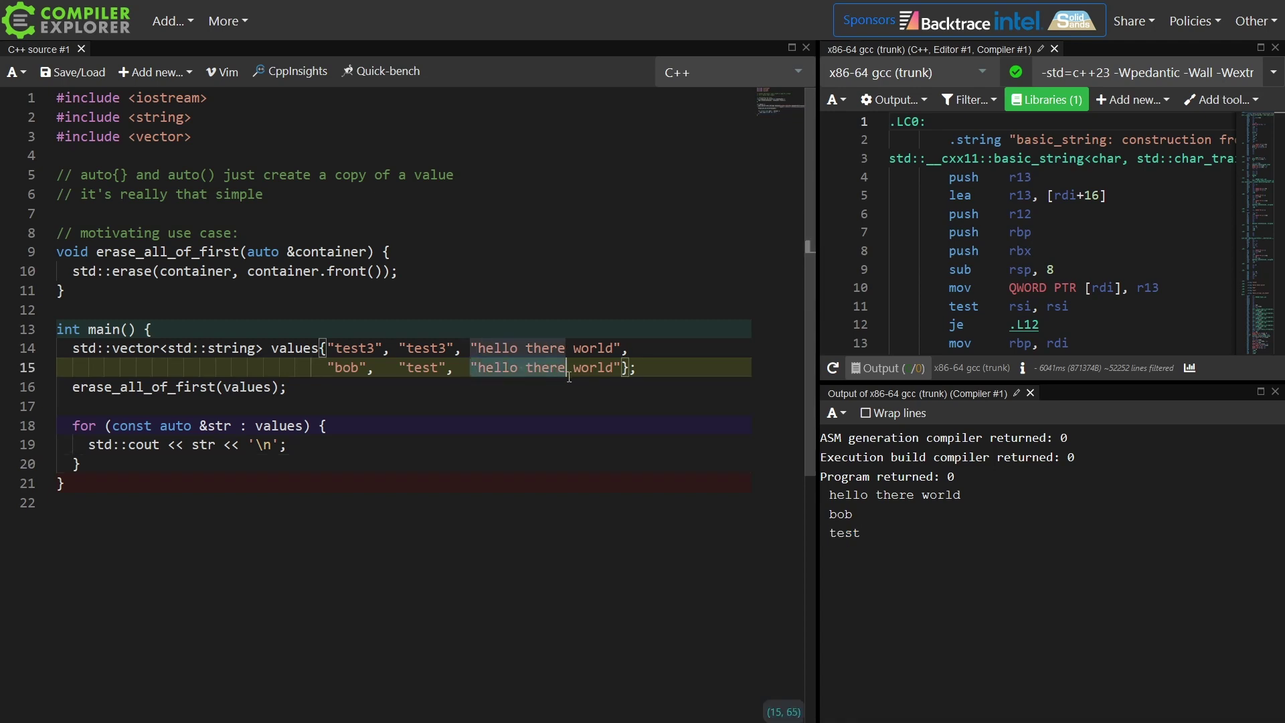
left_click(624, 367)
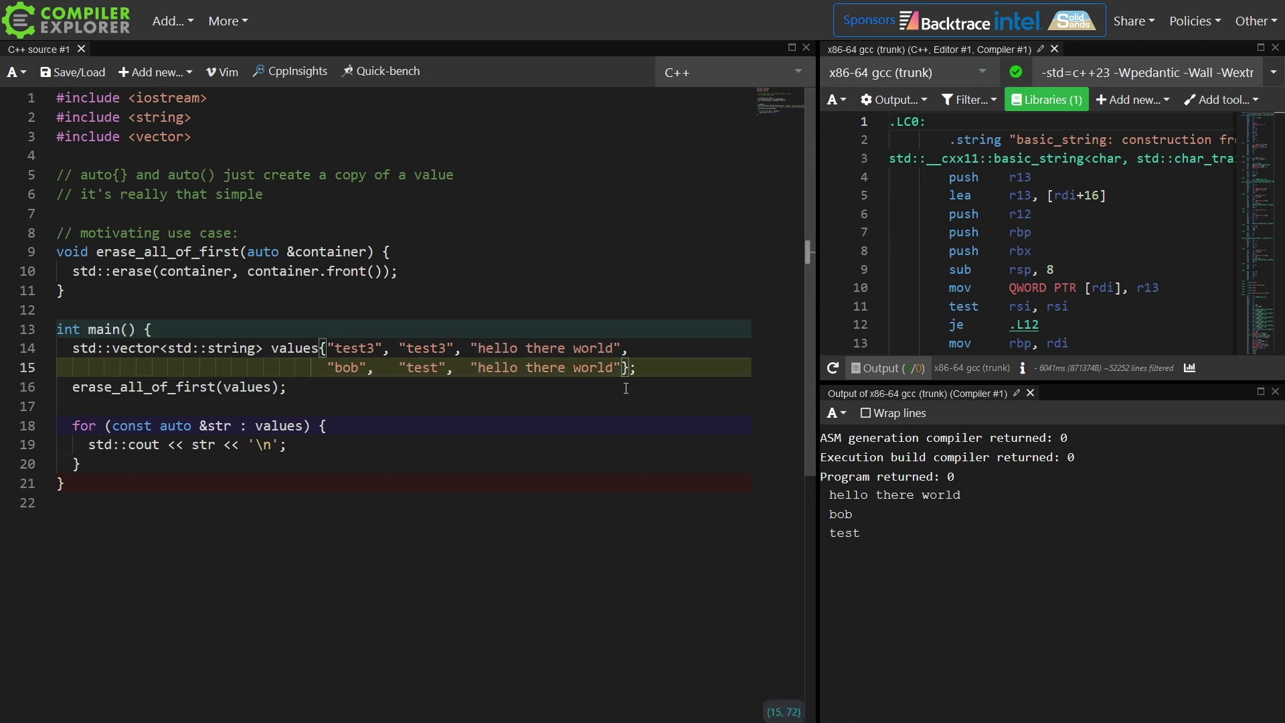
type(",")
- Append "test" on a new line of the values list, then highlight erase and container.front()
key("Return")
type("\"hello there world\"")
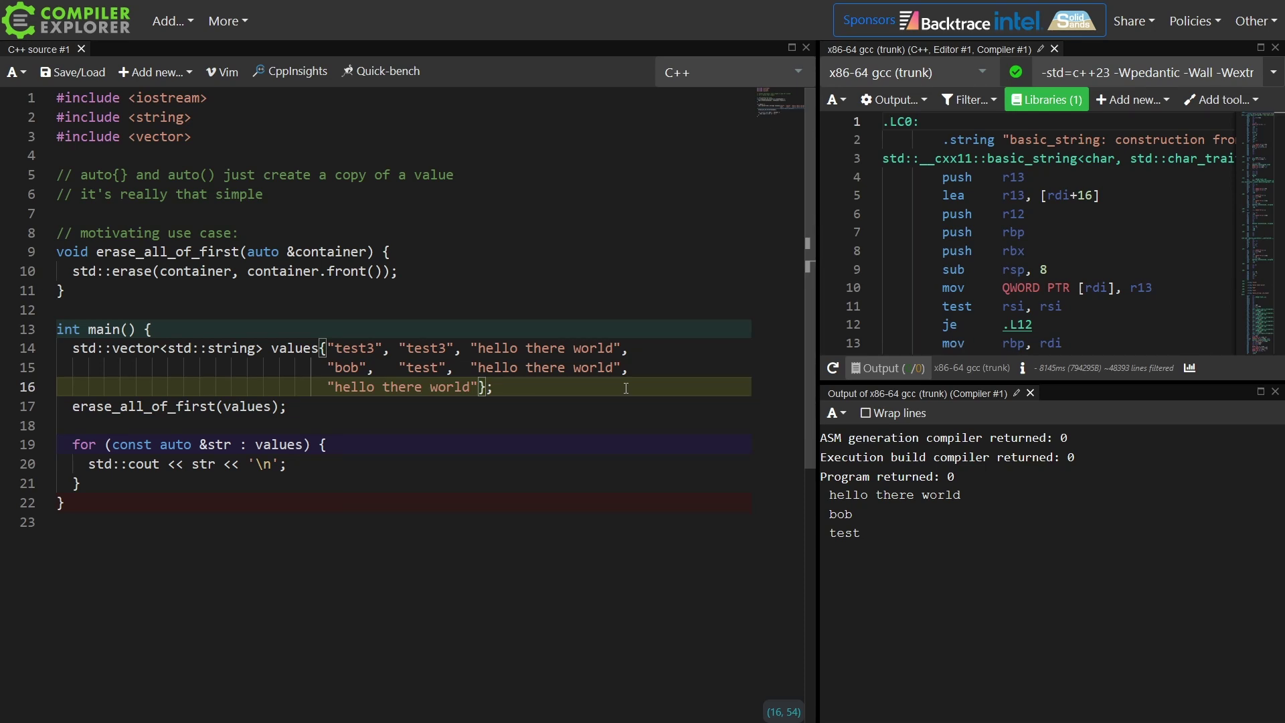
type(", \"test\"")
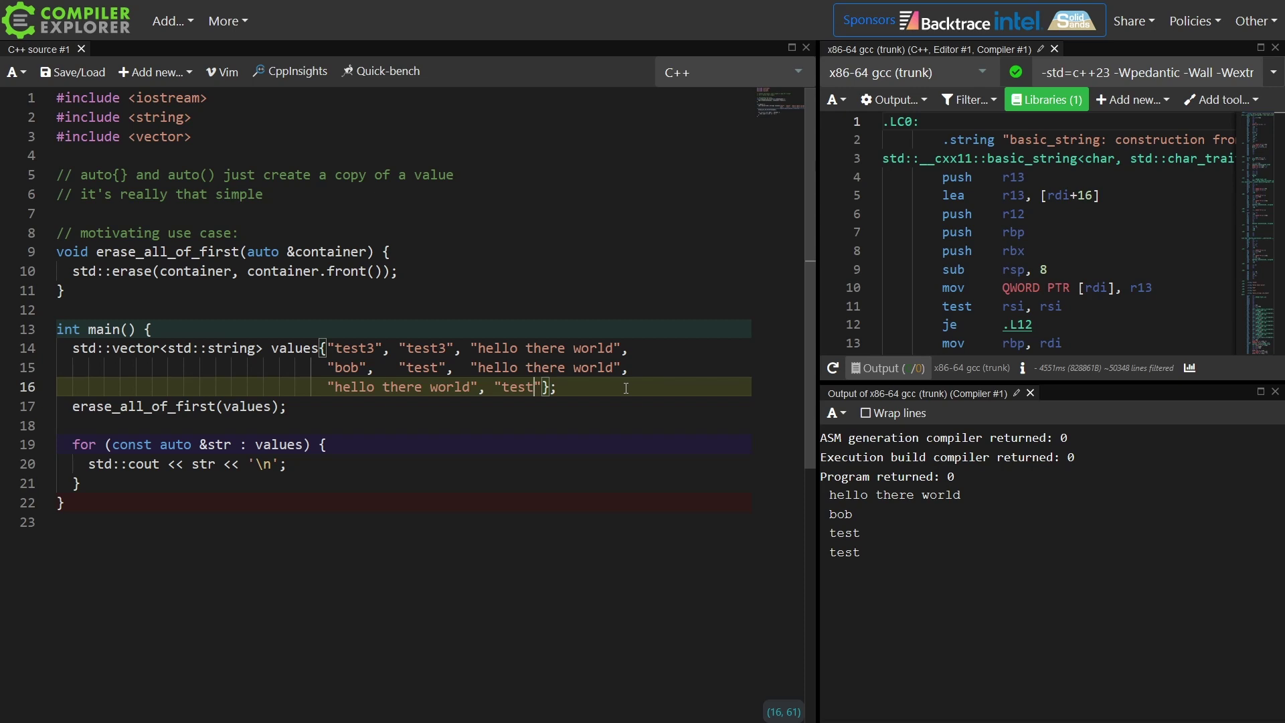
double_click(134, 272)
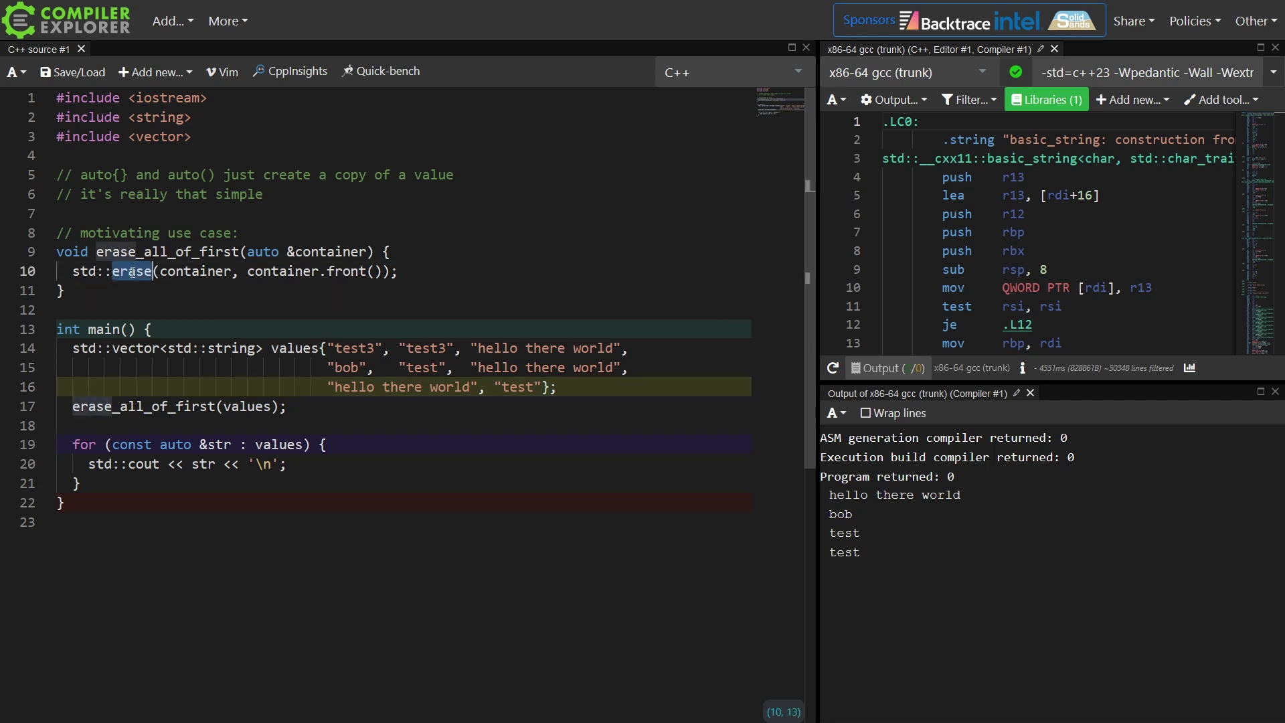
left_click_drag(248, 272, 385, 273)
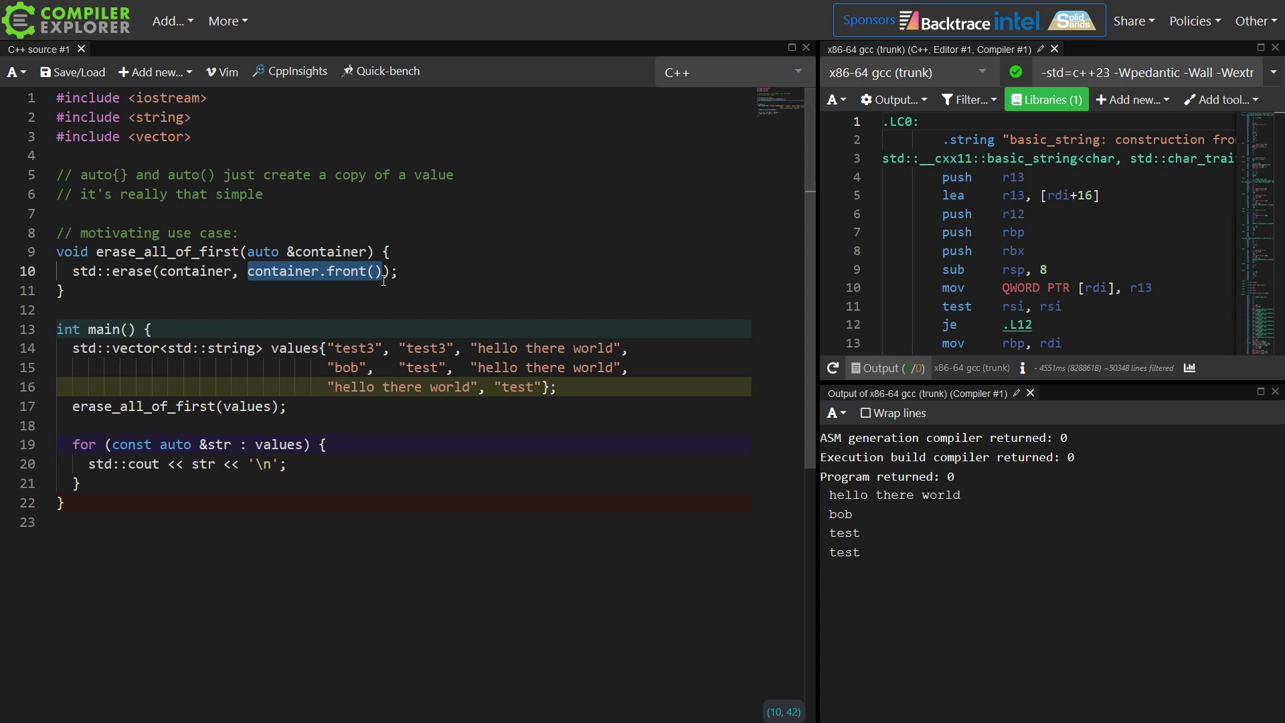
double_click(131, 271)
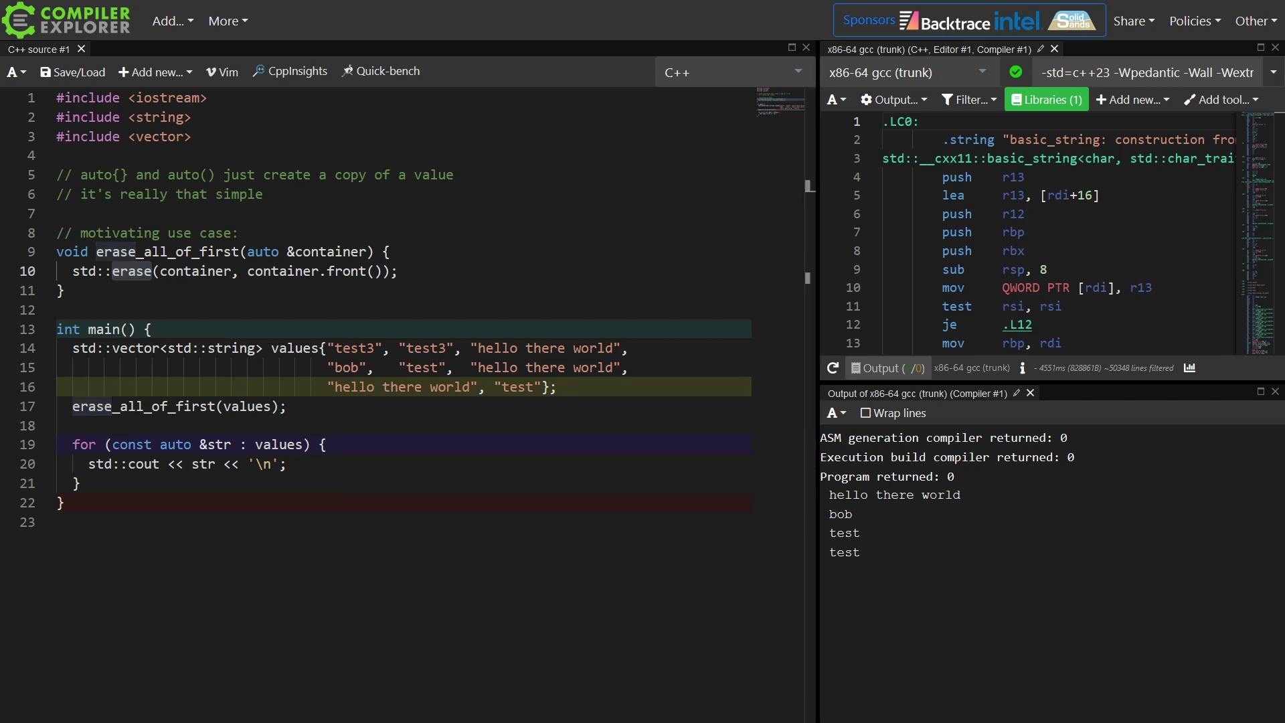
- Highlight the quoted "test3" value and the newly added final test value
double_click(349, 348)
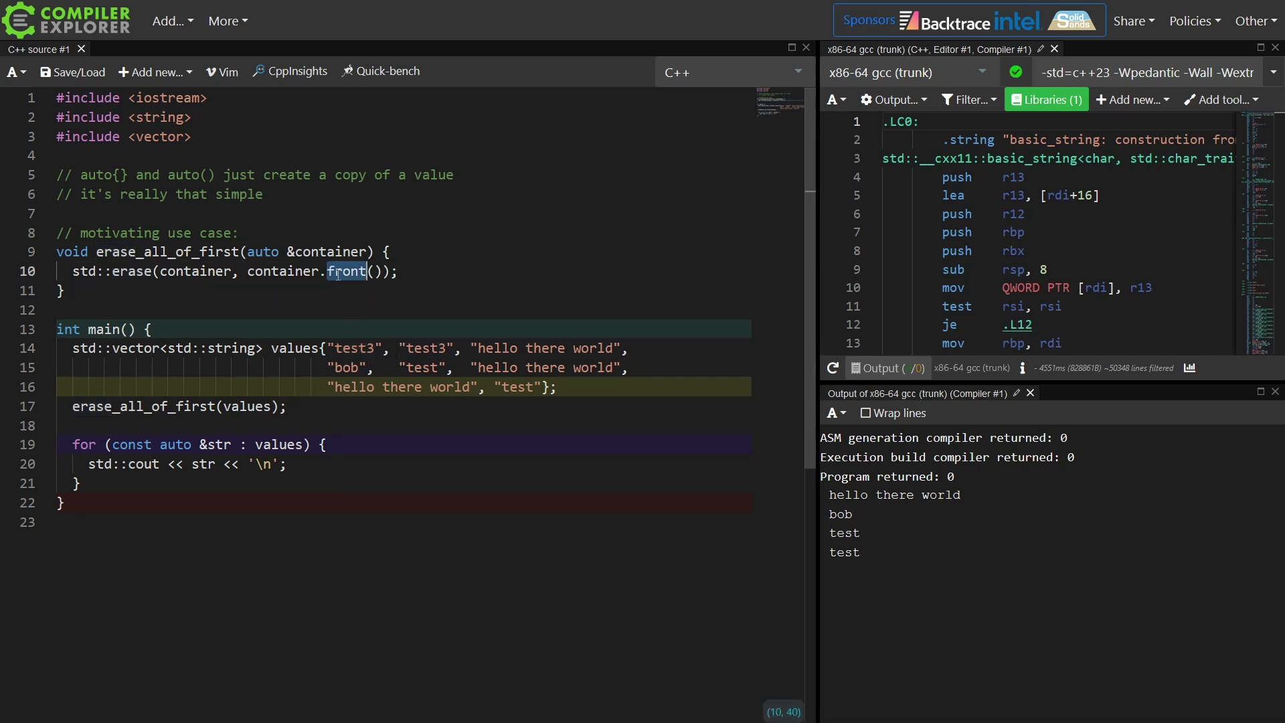
left_click_drag(377, 348, 384, 347)
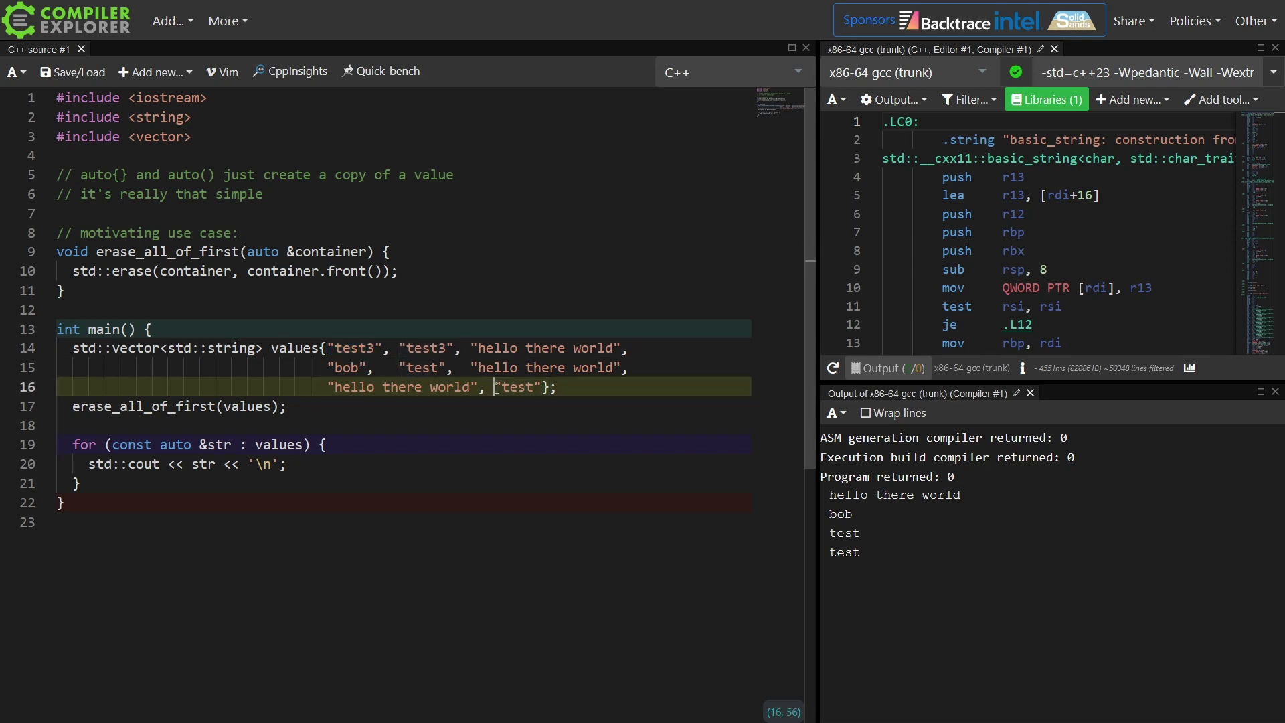
left_click_drag(493, 387, 534, 387)
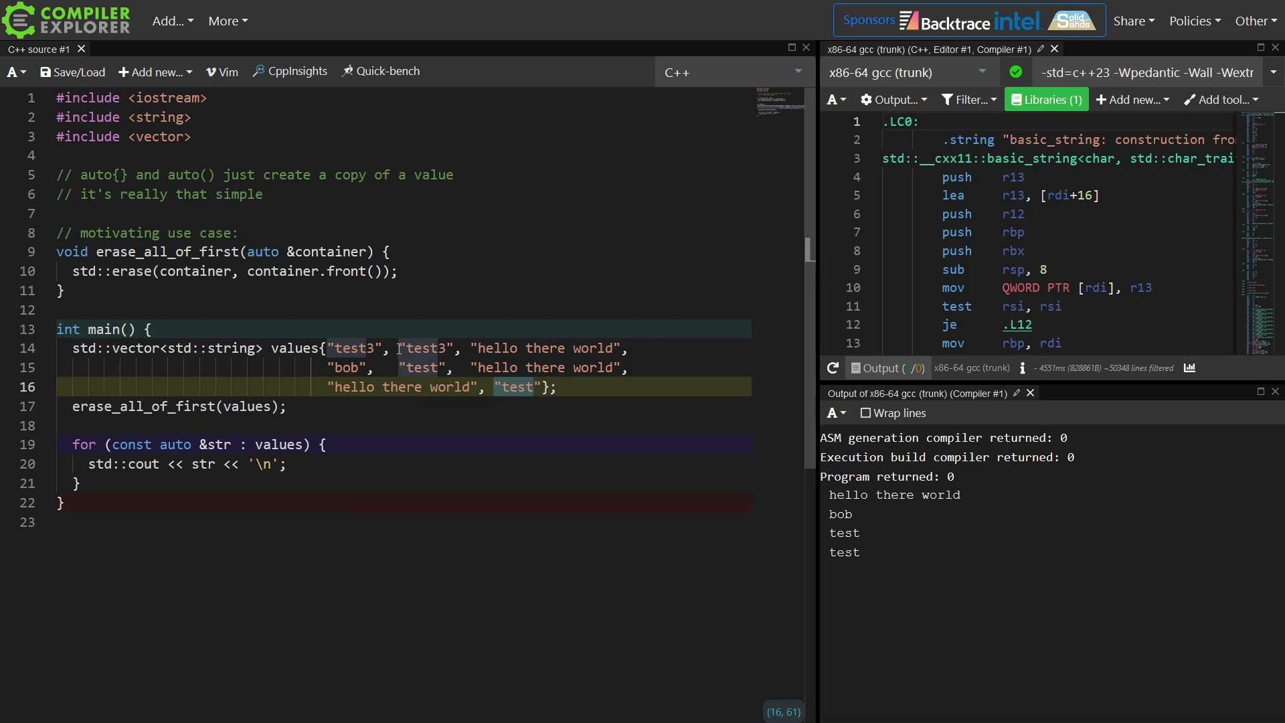
left_click(535, 387)
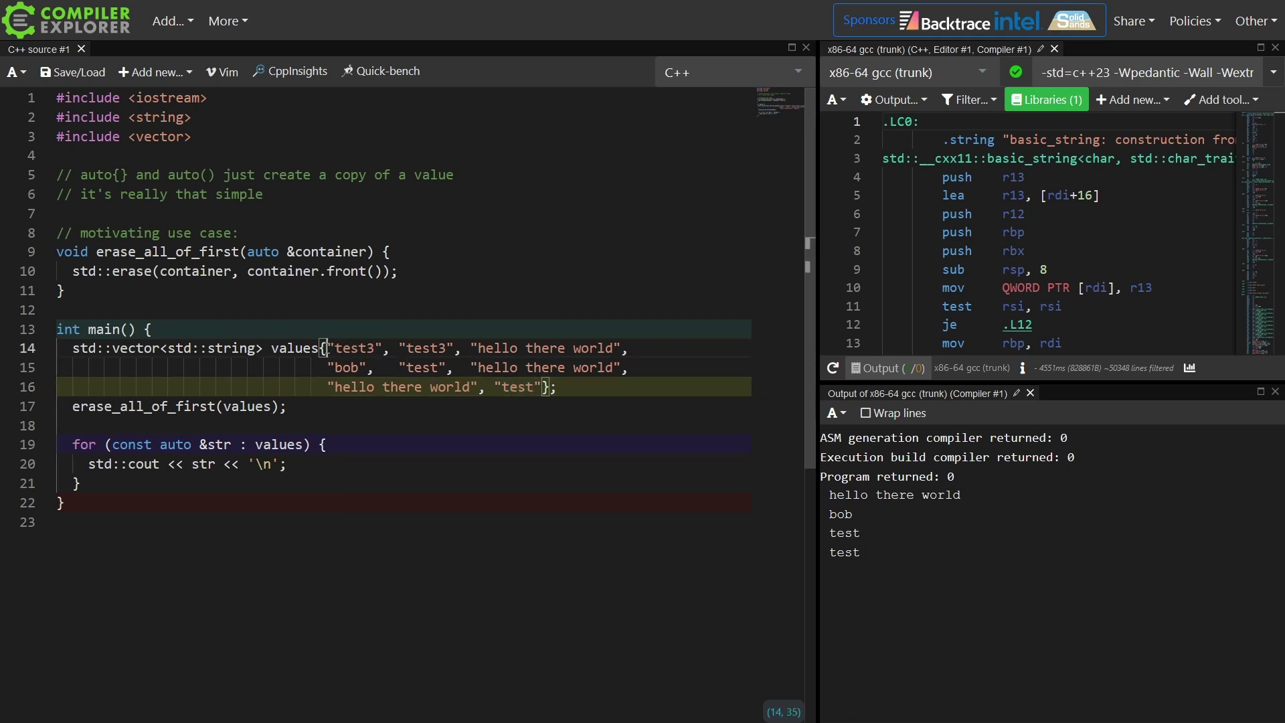
left_click_drag(328, 348, 385, 348)
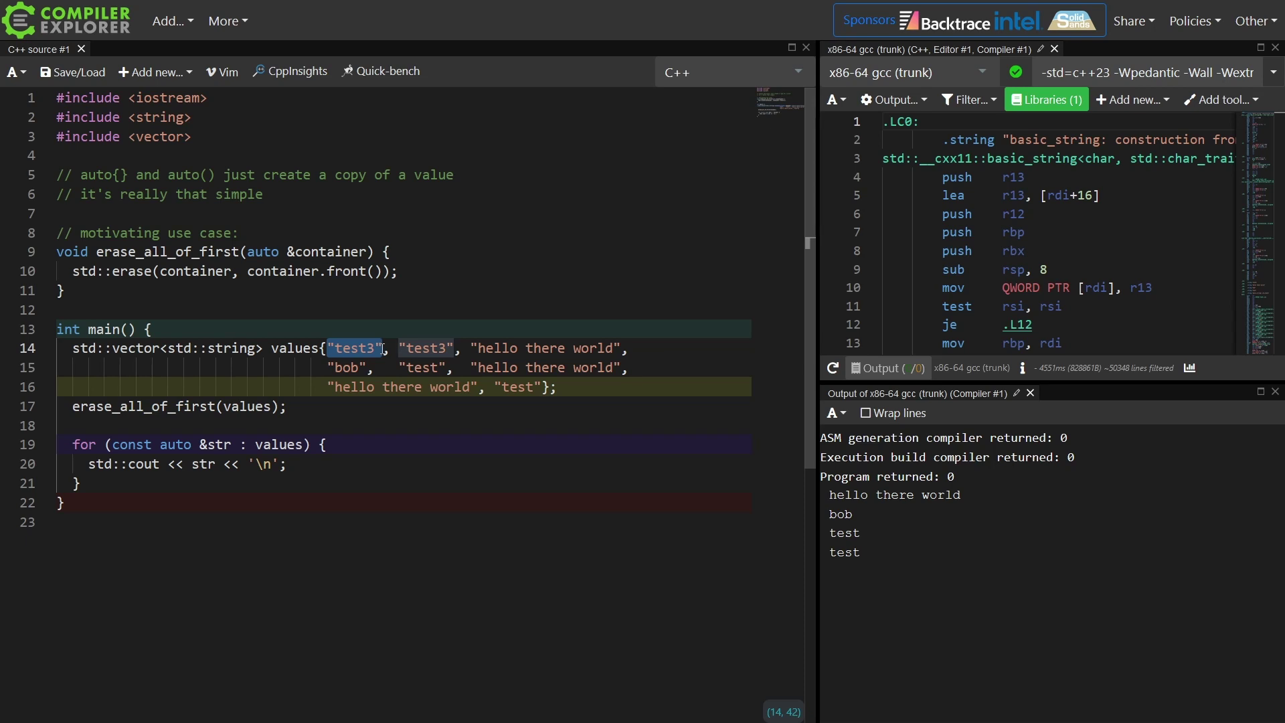
- Wrap container.front() on line 10 in auto{ } so erase uses a copy
left_click(241, 269)
type("auto{")
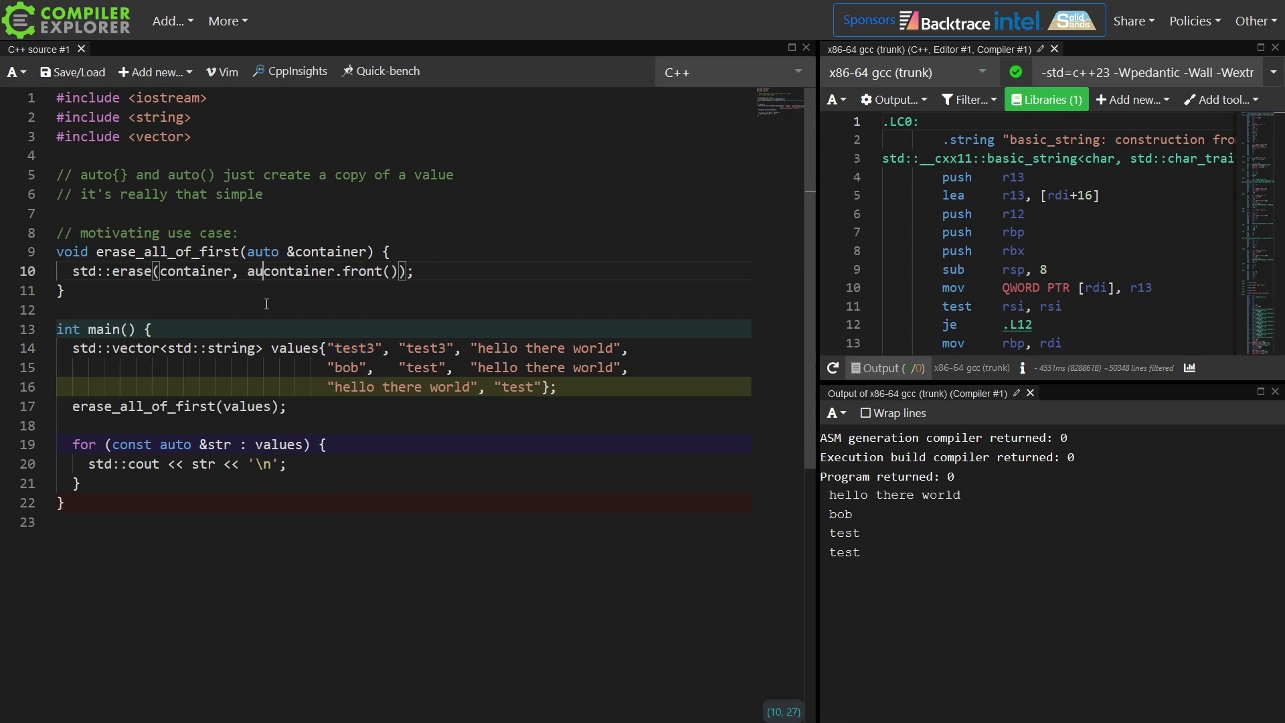
key("End")
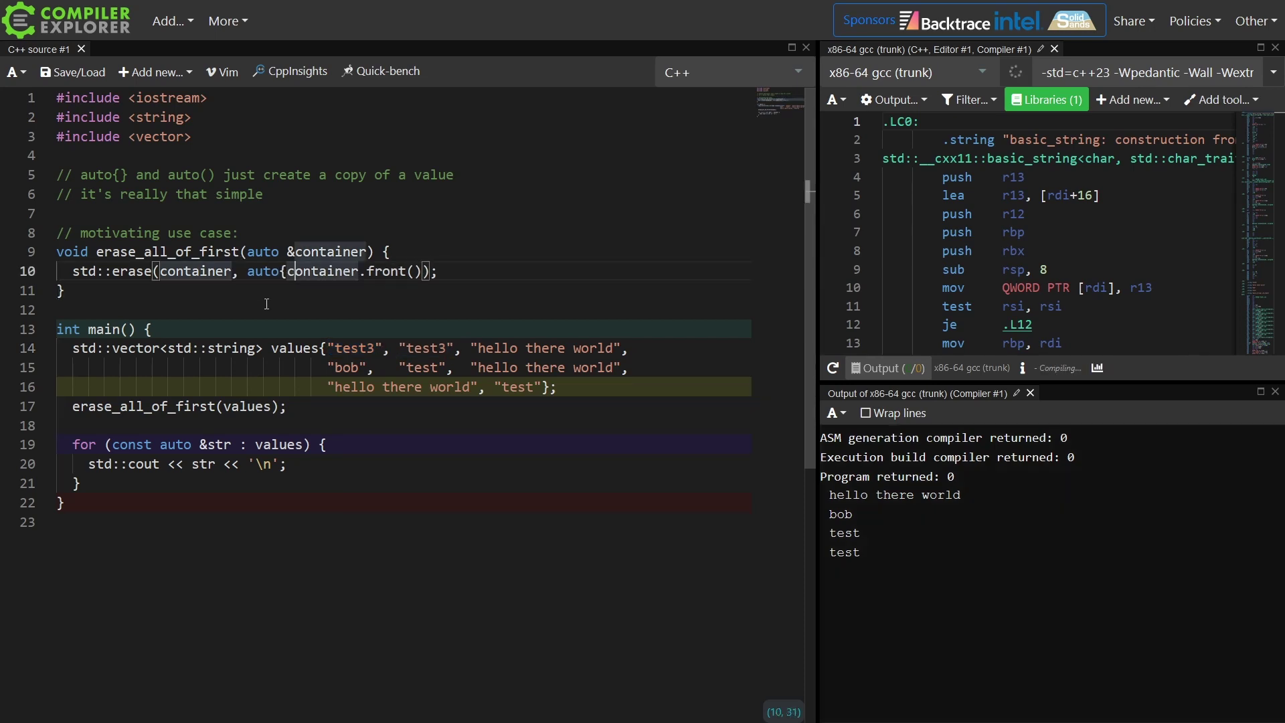
key("Left")
key("Left")
type("}")
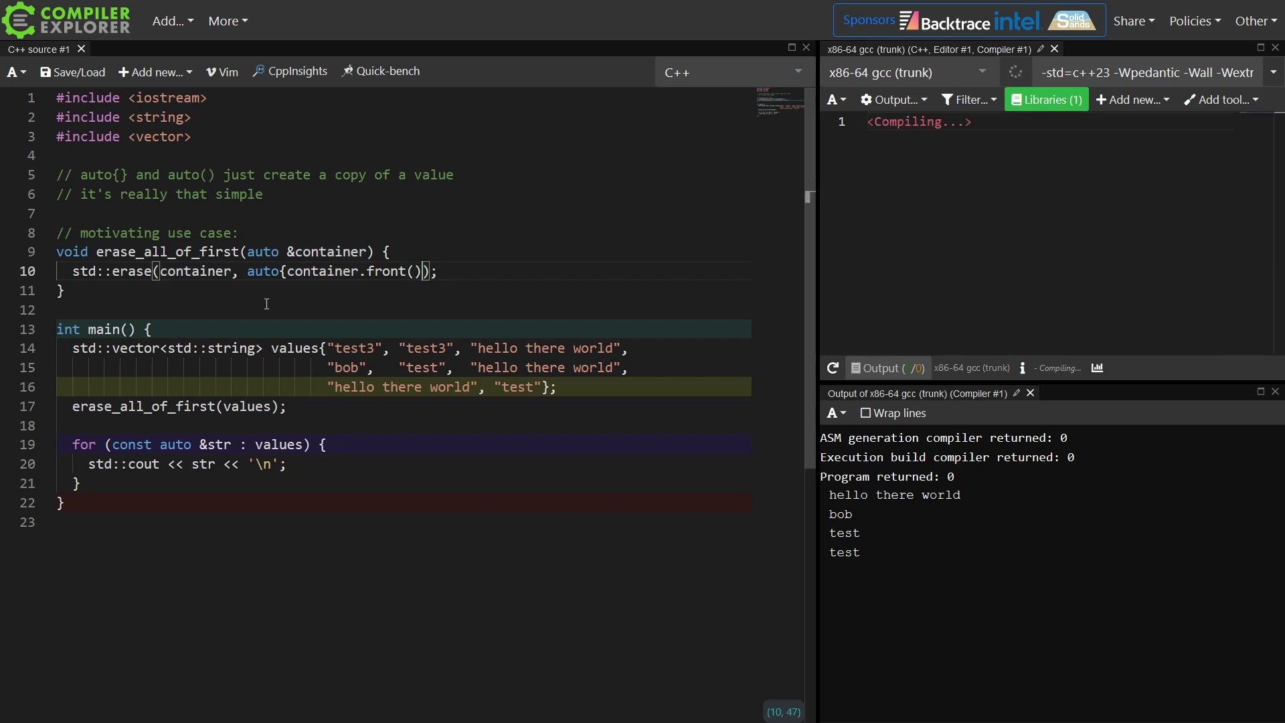
type("}")
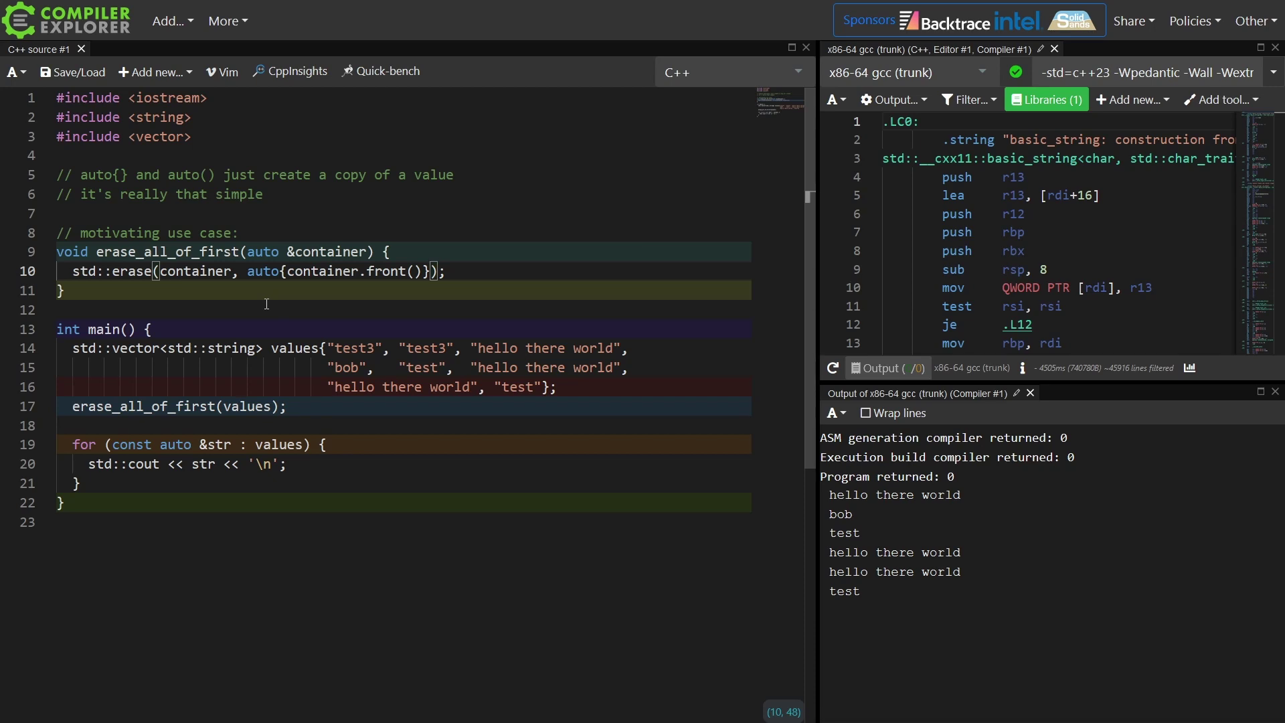
- Insert "test3", before the final "test" in the values list
double_click(336, 355)
double_click(442, 348)
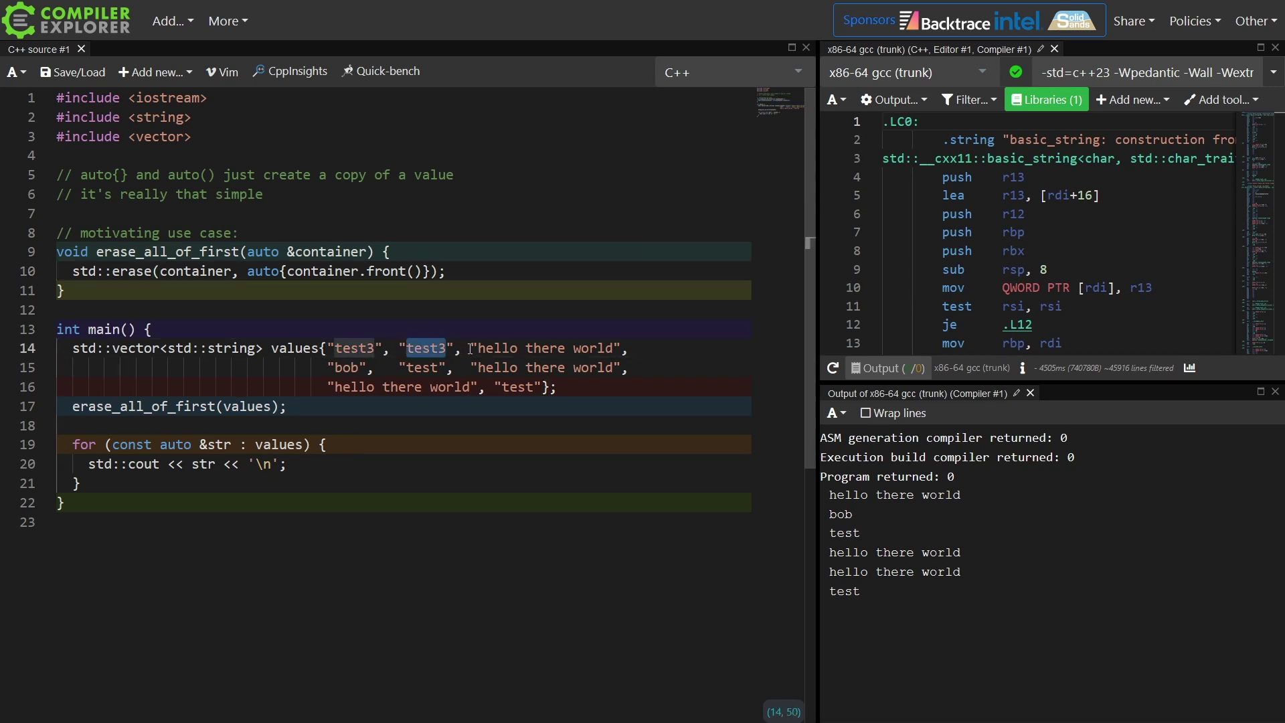
left_click_drag(472, 349, 547, 388)
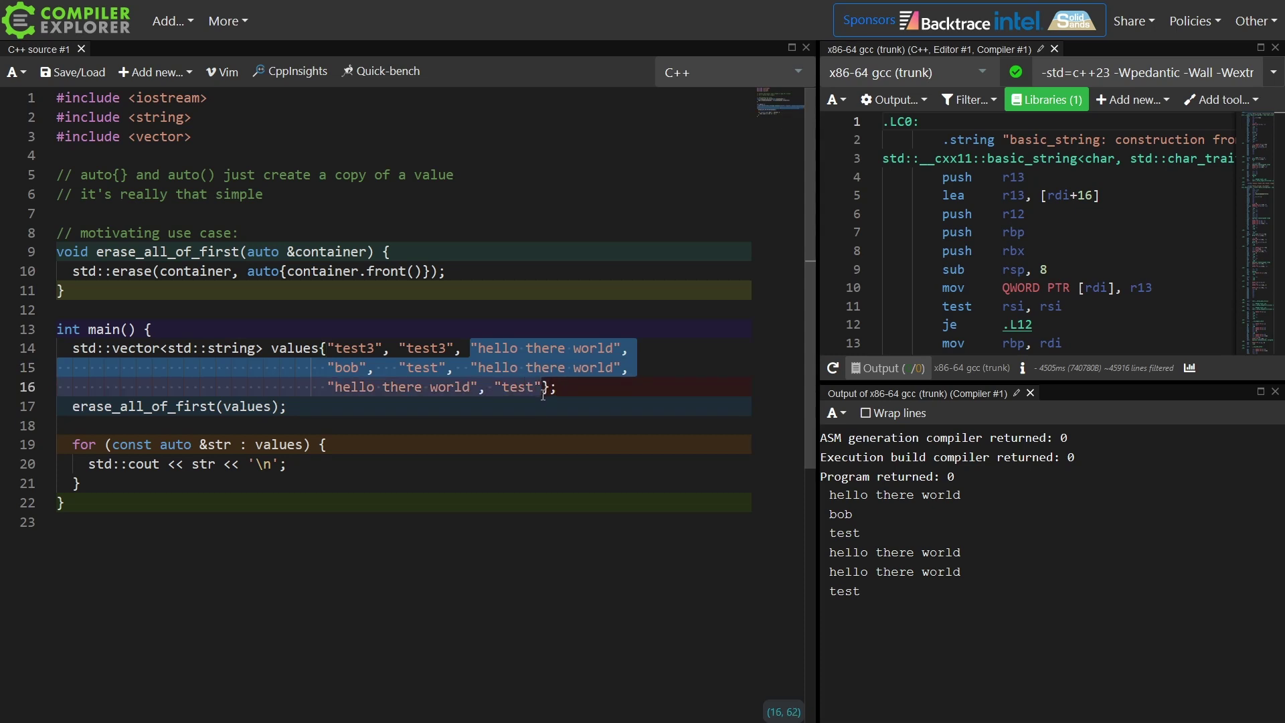
left_click(494, 388)
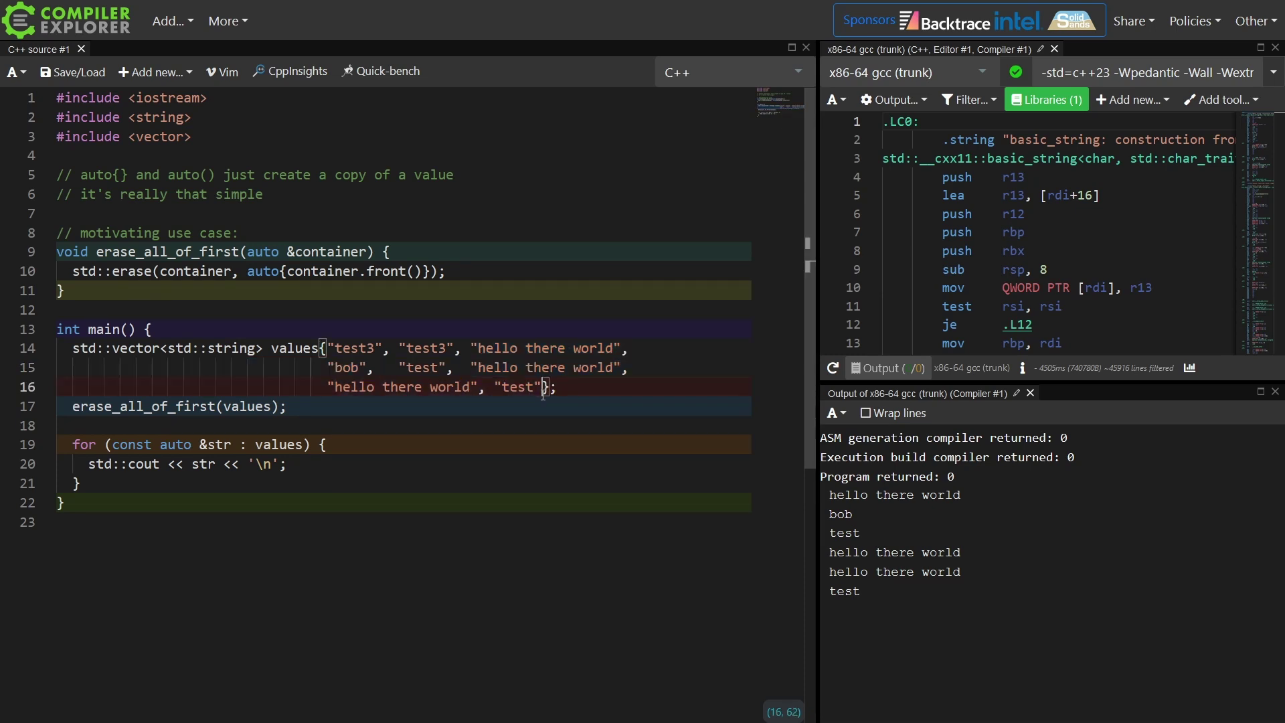
type("\"test\", ")
type("3")
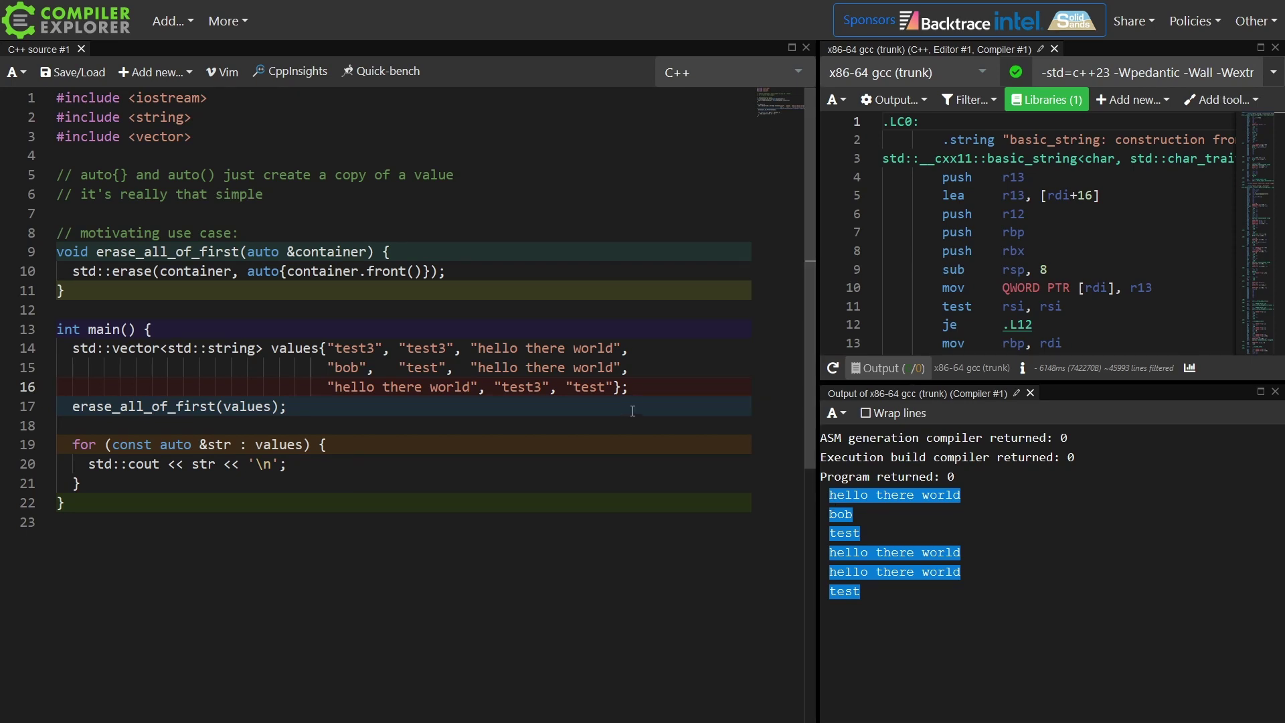
- Define auto copy(const auto &value) returning value, and erase copy(container.front()) instead
left_click(573, 266)
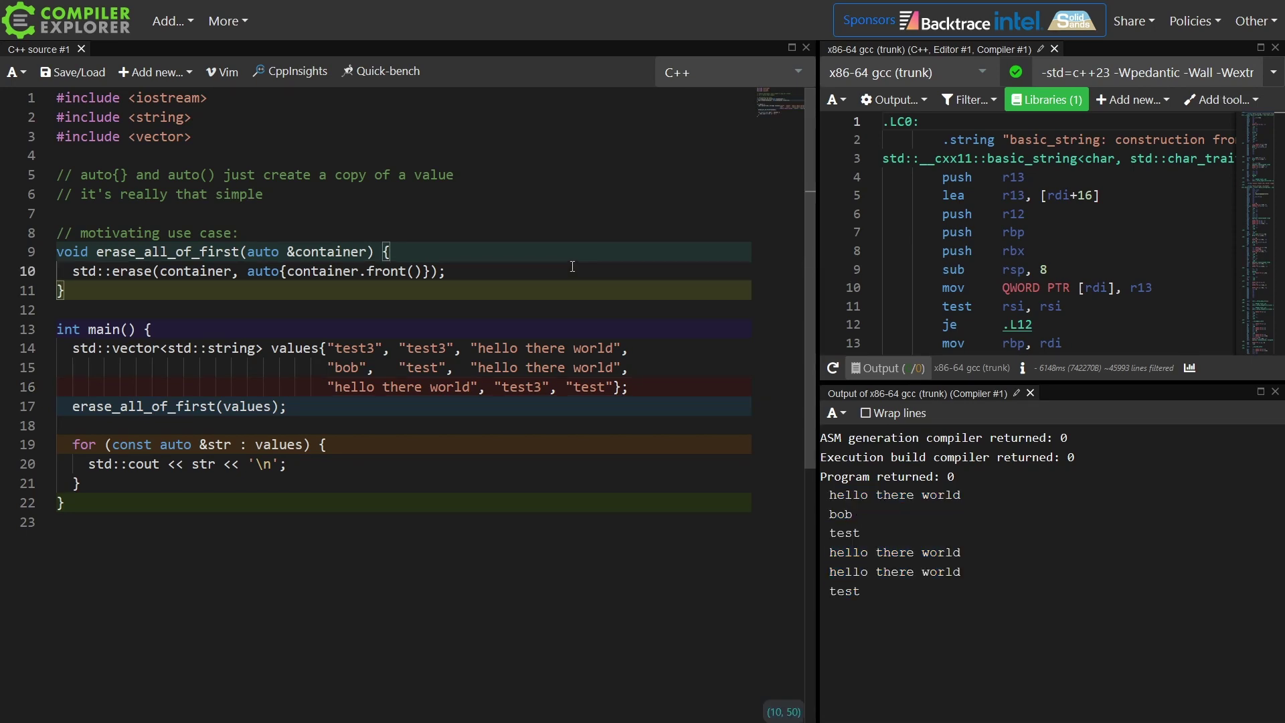
key("Up")
key("Up")
key("Home")
key("Return")
key("Return")
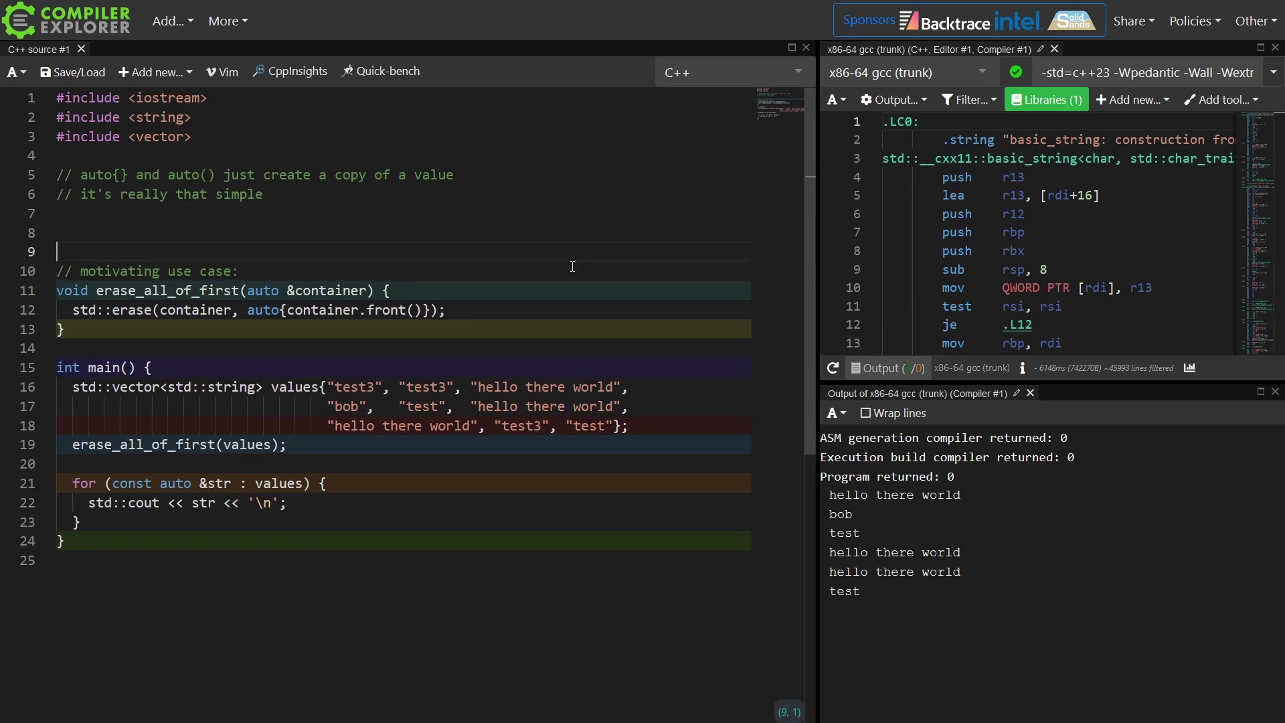
key("Return")
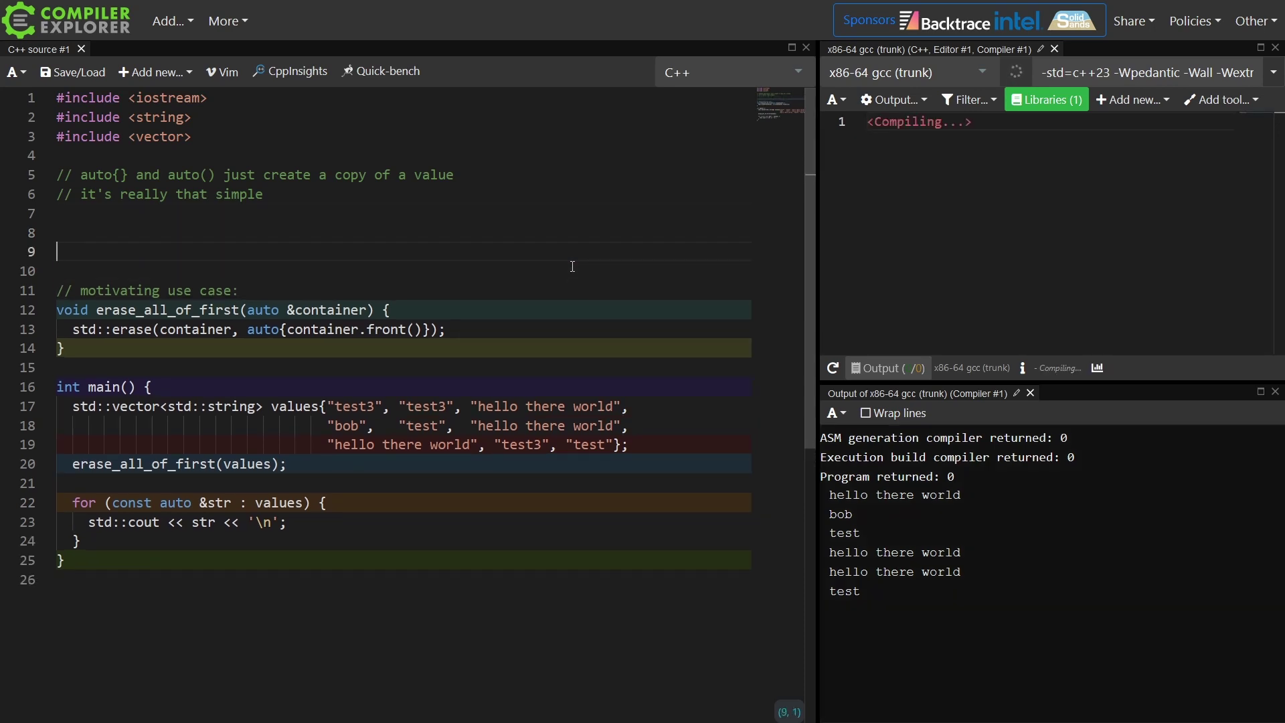
type("auto copy(const auto &value)")
key("Return")
type("{ return value; }")
key("Down")
key("Down")
key("Down")
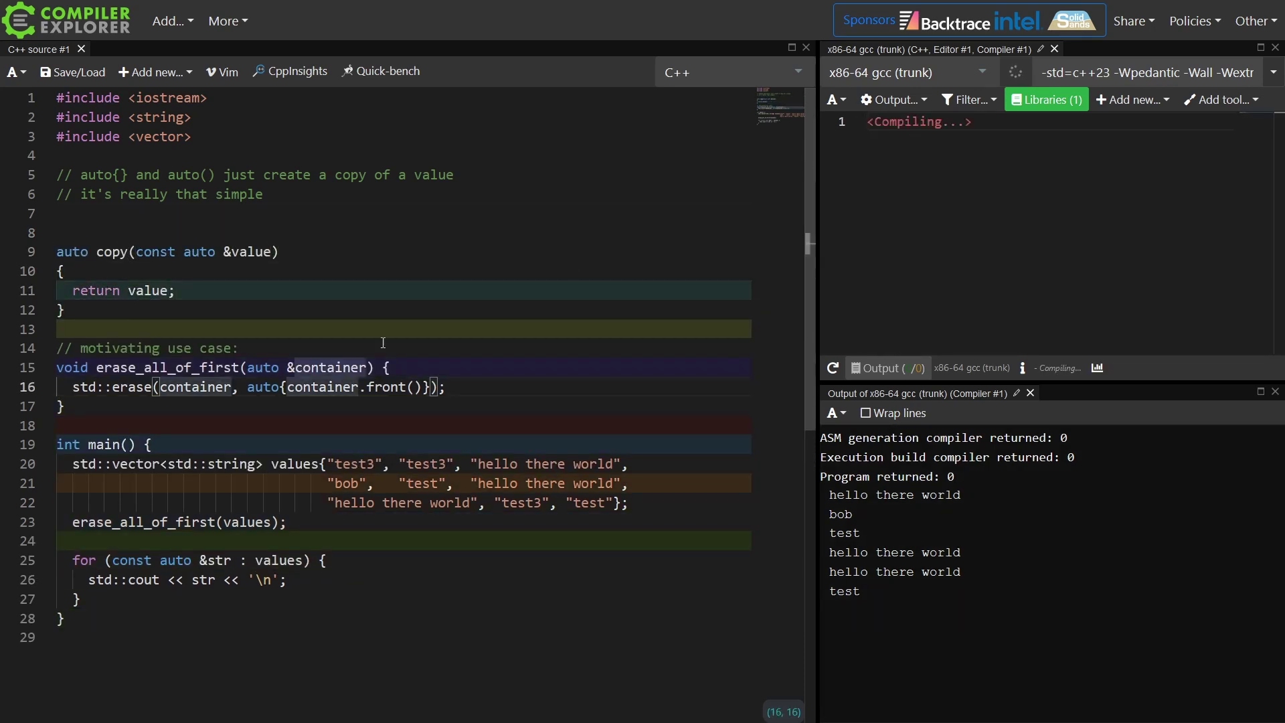
type(")")
type("copy(")
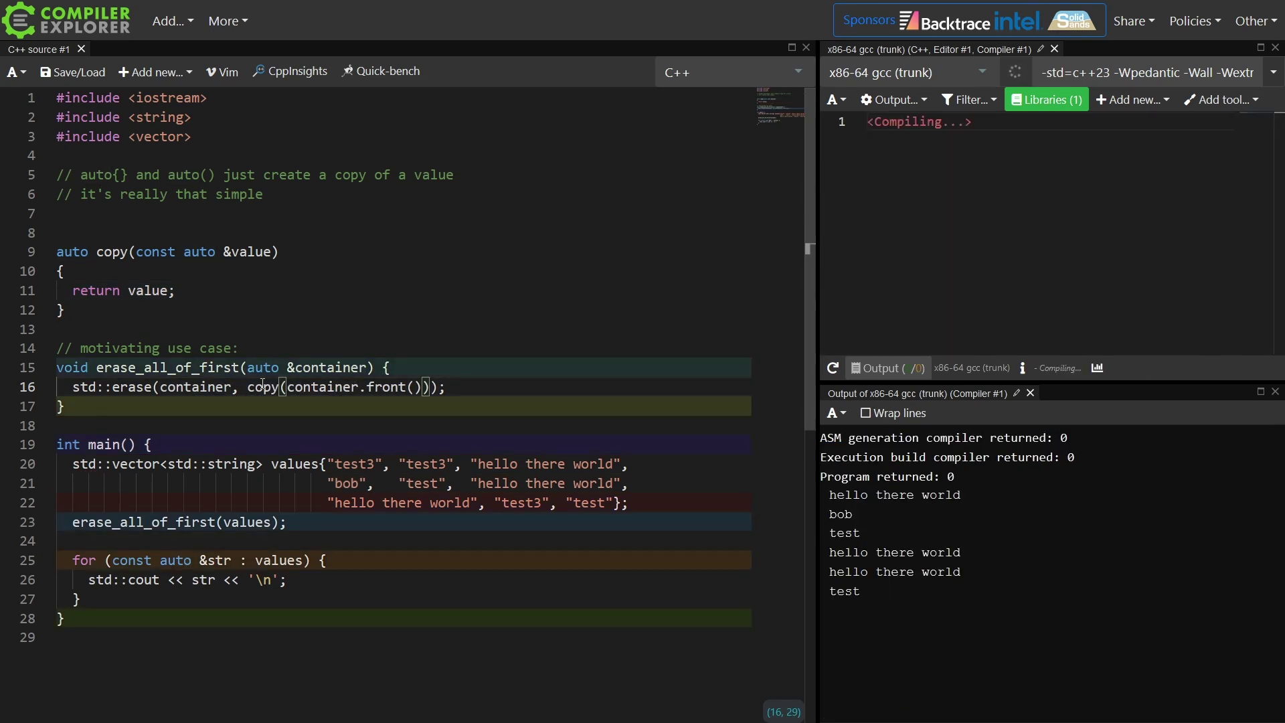